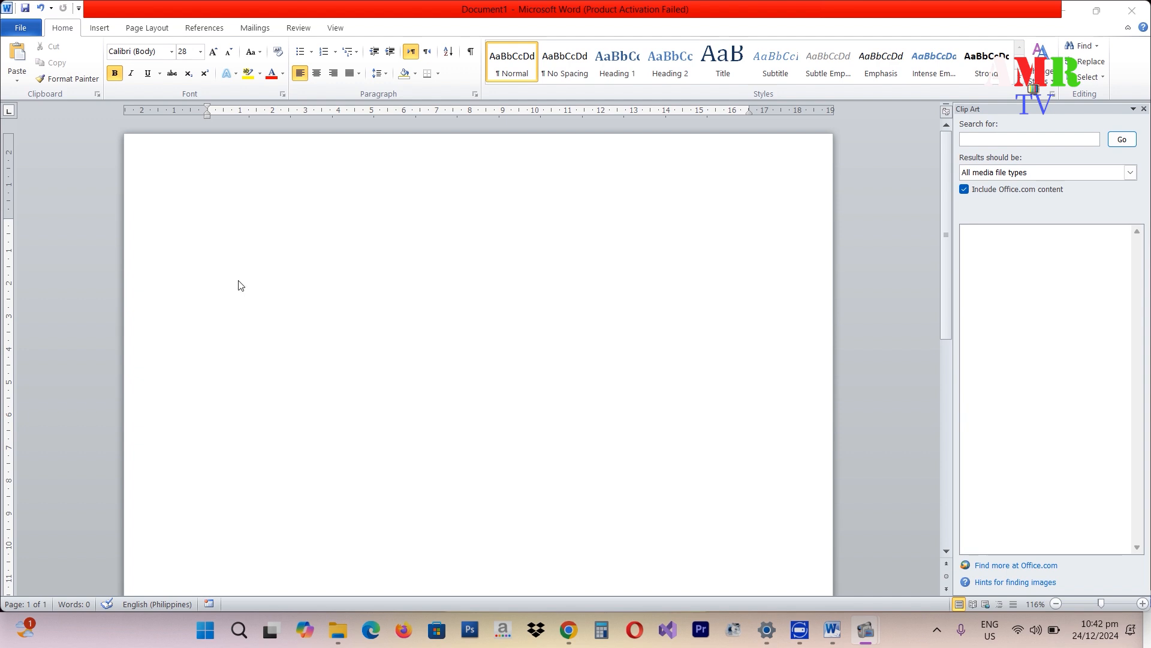
# - Put the text cursor in the blank Document1 page so it is ready for typing
pyautogui.click(230, 294)
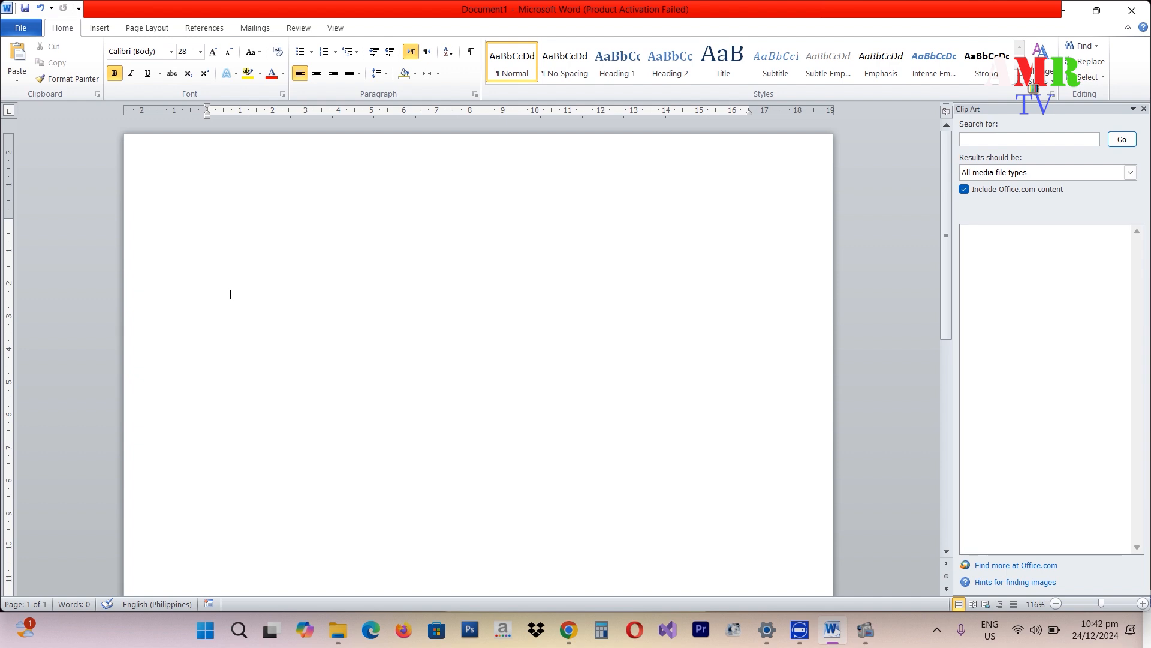
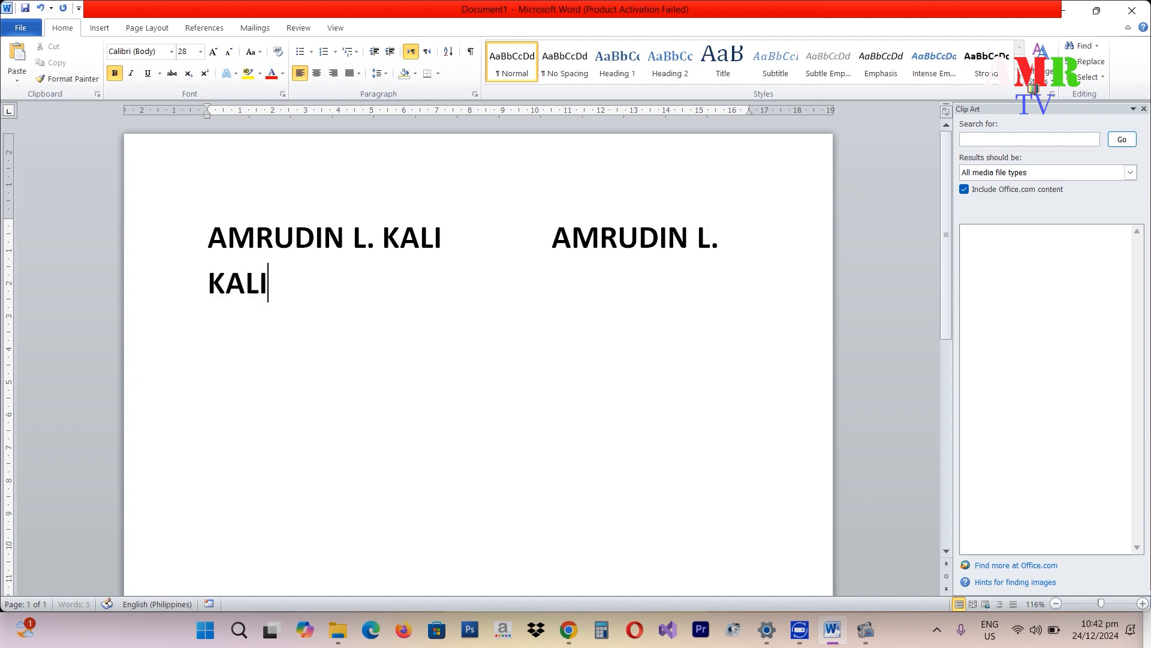
pyautogui.click(542, 240)
pyautogui.press('BackSpace')
pyautogui.press('BackSpace')
pyautogui.press('BackSpace')
pyautogui.press('BackSpace')
pyautogui.press('BackSpace')
pyautogui.press('BackSpace')
pyautogui.press('BackSpace')
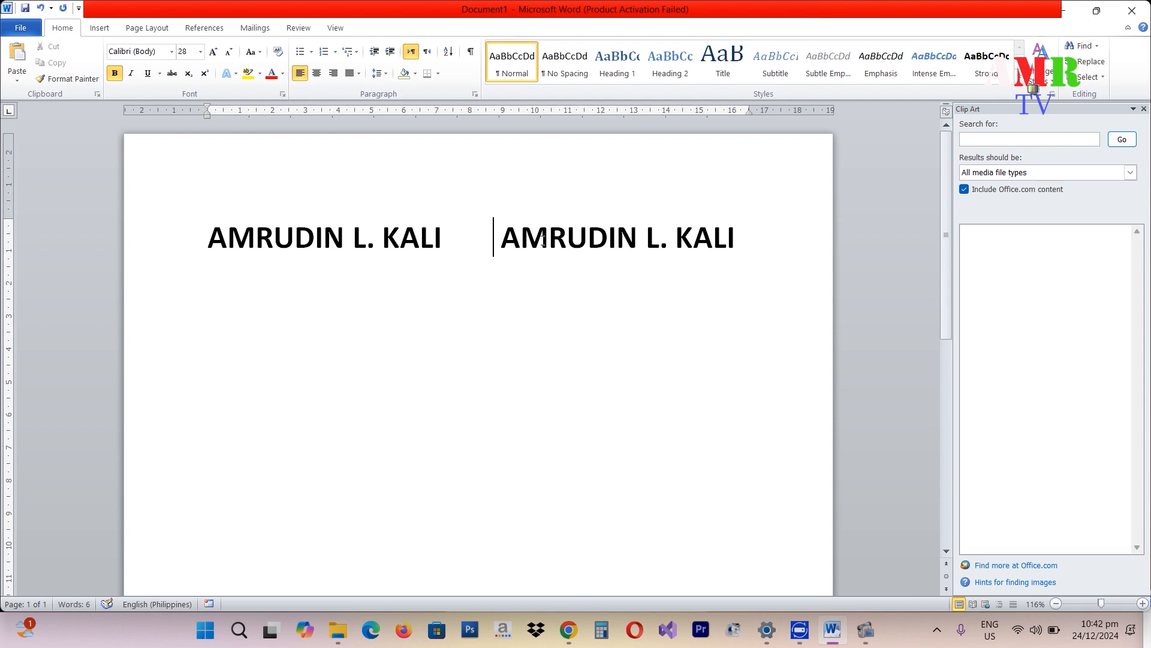
pyautogui.write('M')
pyautogui.press('BackSpace')
# - On a new line beneath the first name, type the title 'Adminstrative Aide V'
pyautogui.click(764, 250)
pyautogui.press('Return')
pyautogui.write('A')
pyautogui.press('capslock')
pyautogui.write('dmin')
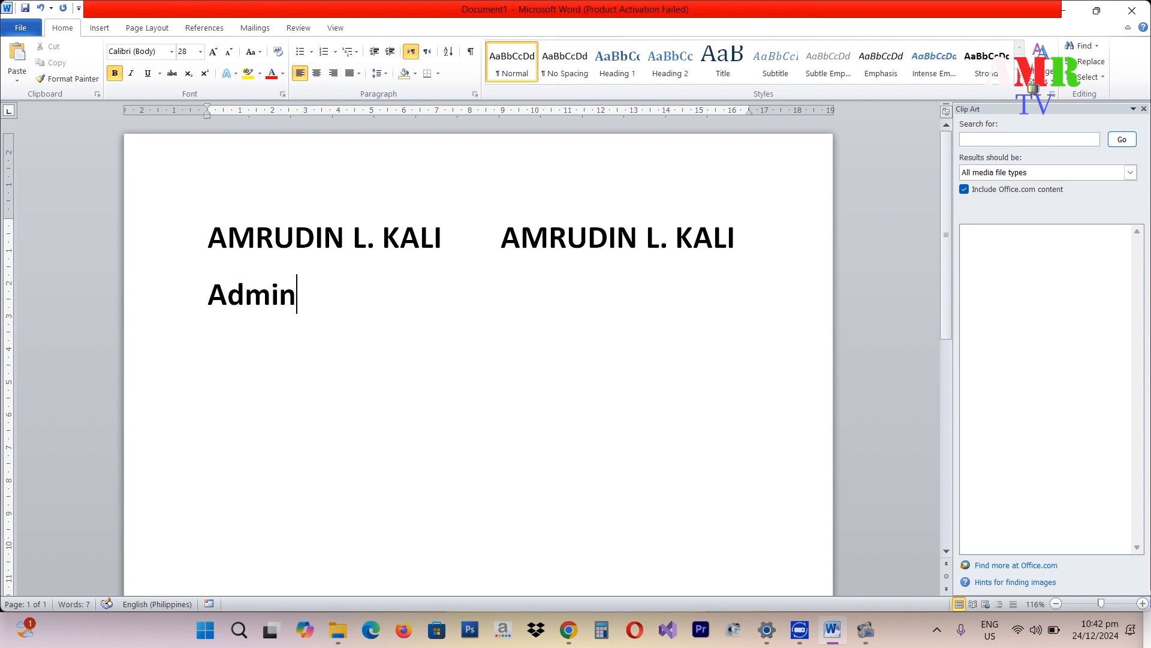
pyautogui.write('strative')
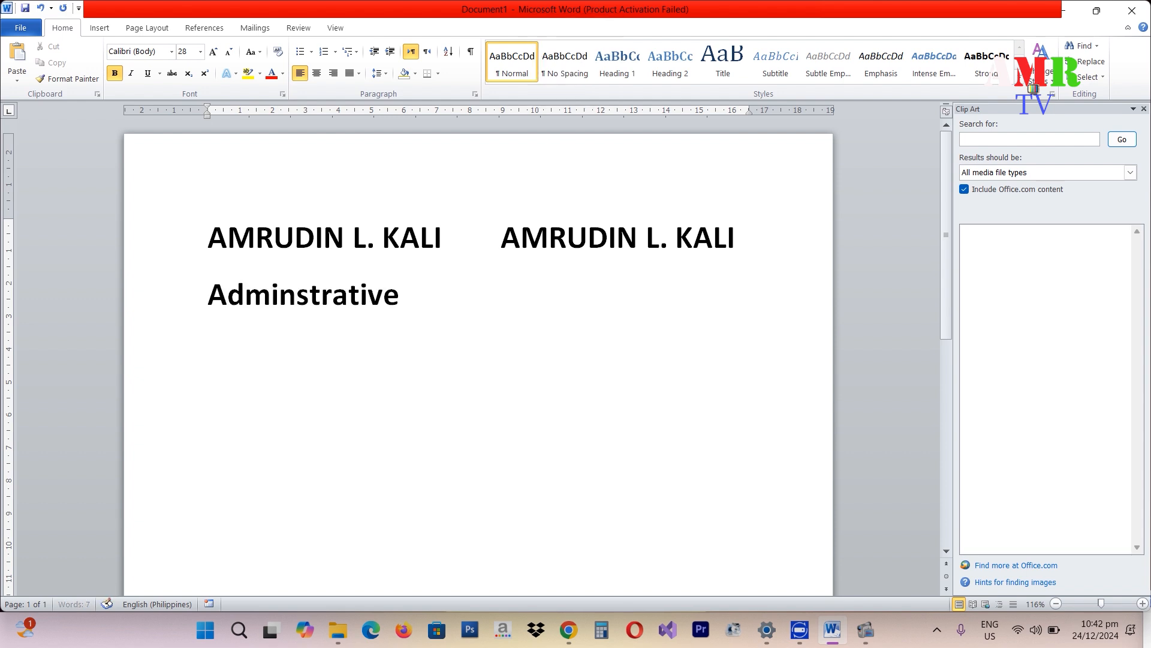
pyautogui.press('capslock')
pyautogui.write('A')
pyautogui.press('capslock')
pyautogui.write('ide')
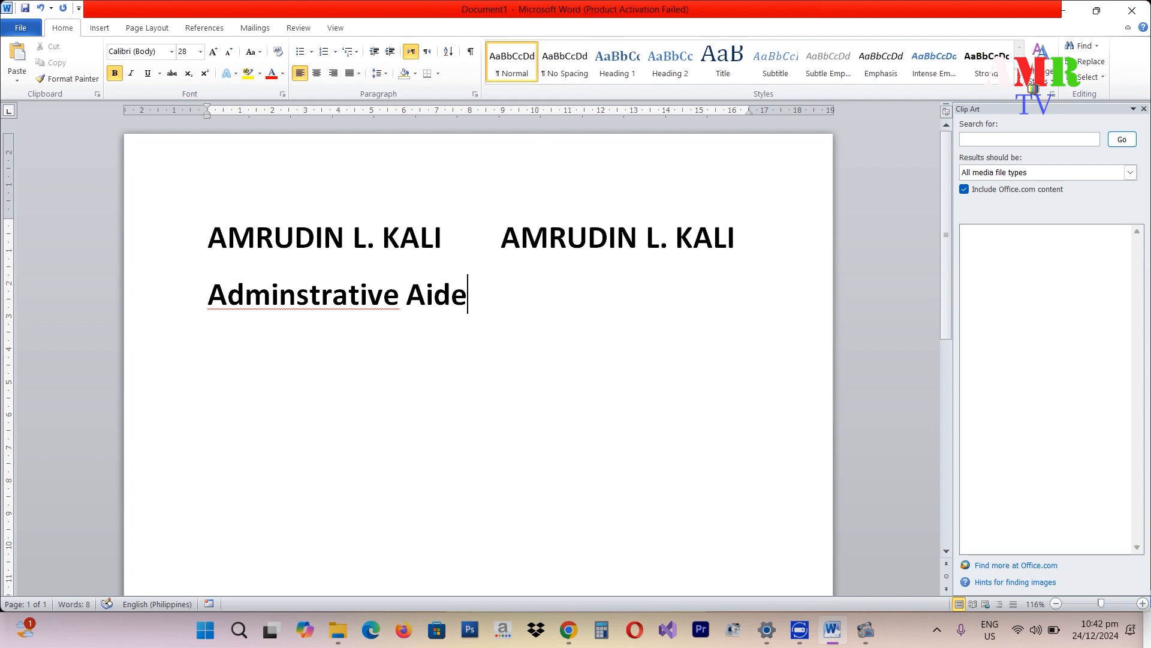
pyautogui.press('capslock')
pyautogui.write('C')
pyautogui.press('BackSpace')
pyautogui.write('V')
pyautogui.press('capslock')
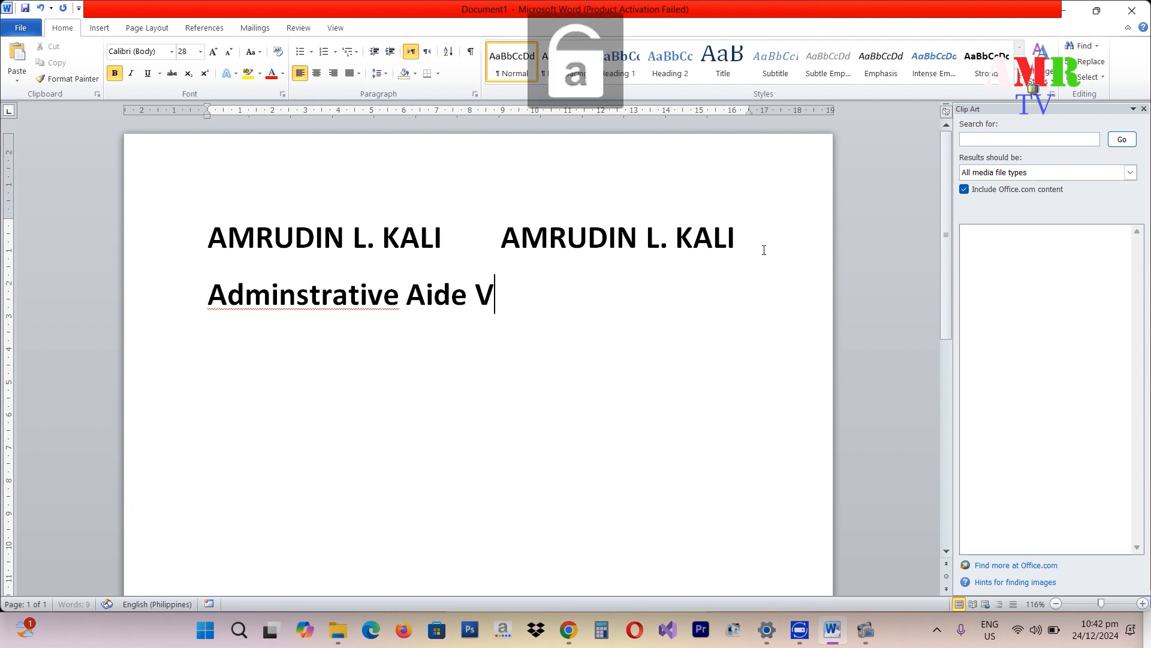
# - Correct 'Adminstrative' to 'Administrative' and make the first title non-bold at 20 pt
pyautogui.rightClick(380, 310)
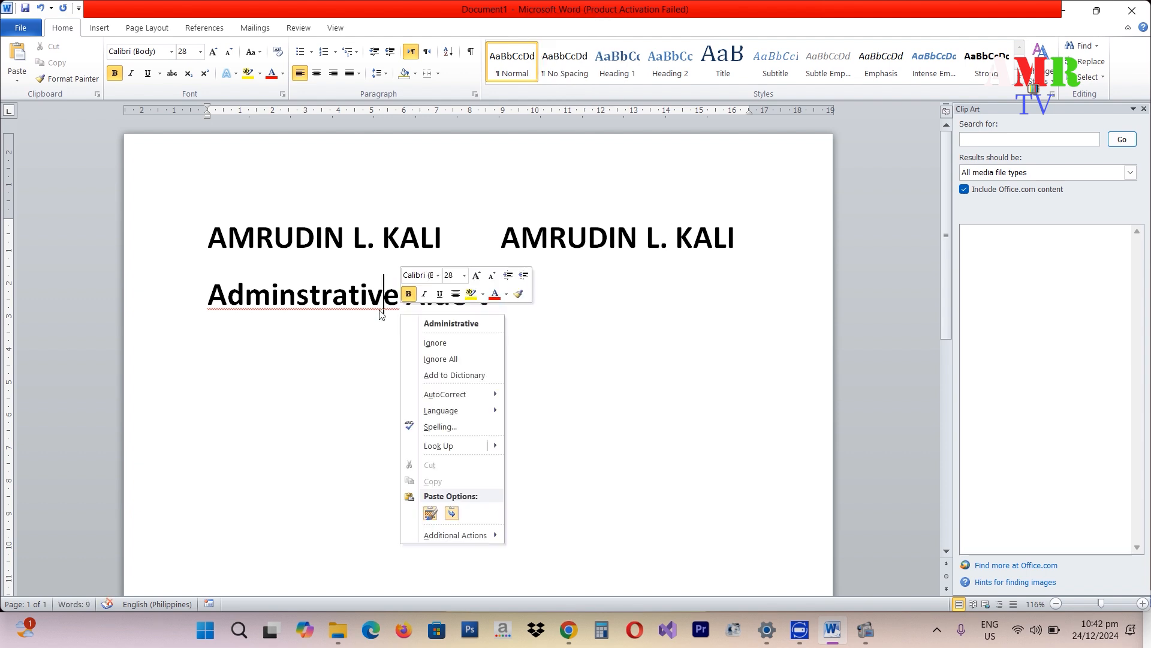
pyautogui.click(456, 322)
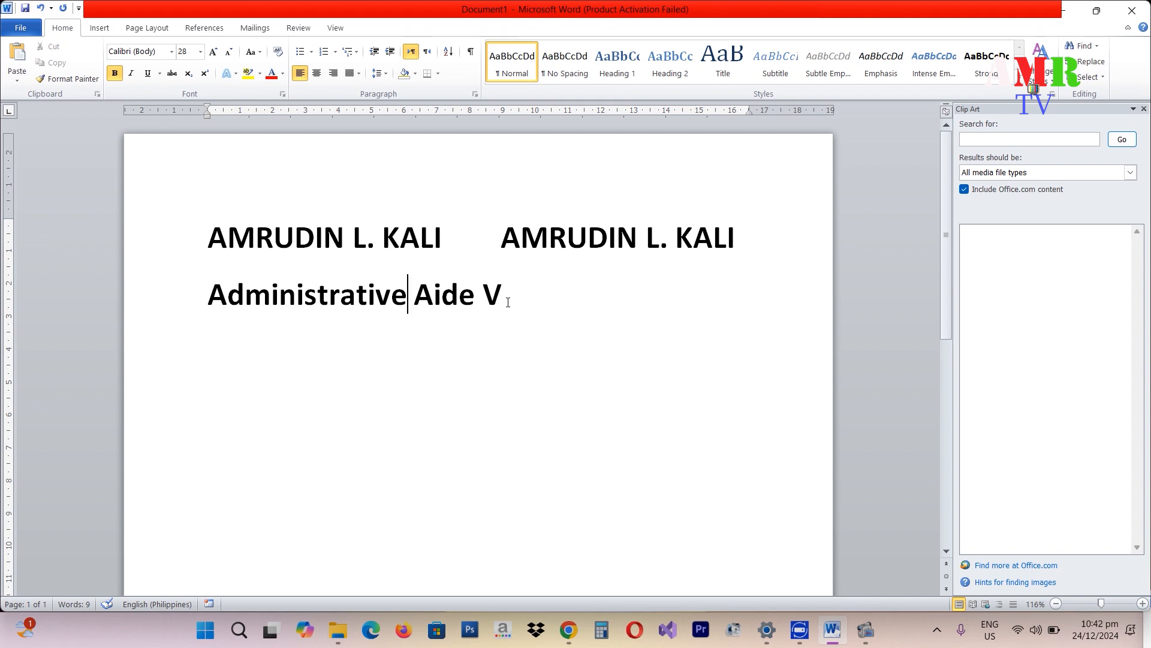
pyautogui.click(505, 298)
pyautogui.tripleClick(505, 298)
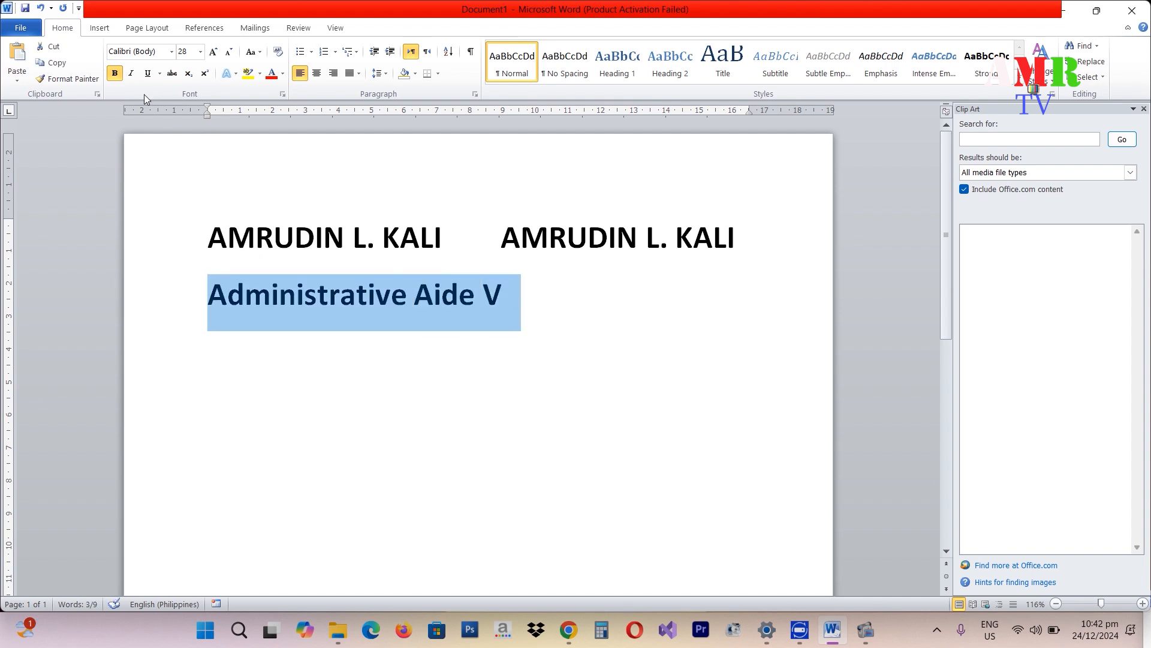
pyautogui.click(115, 72)
pyautogui.click(229, 52)
pyautogui.click(229, 52)
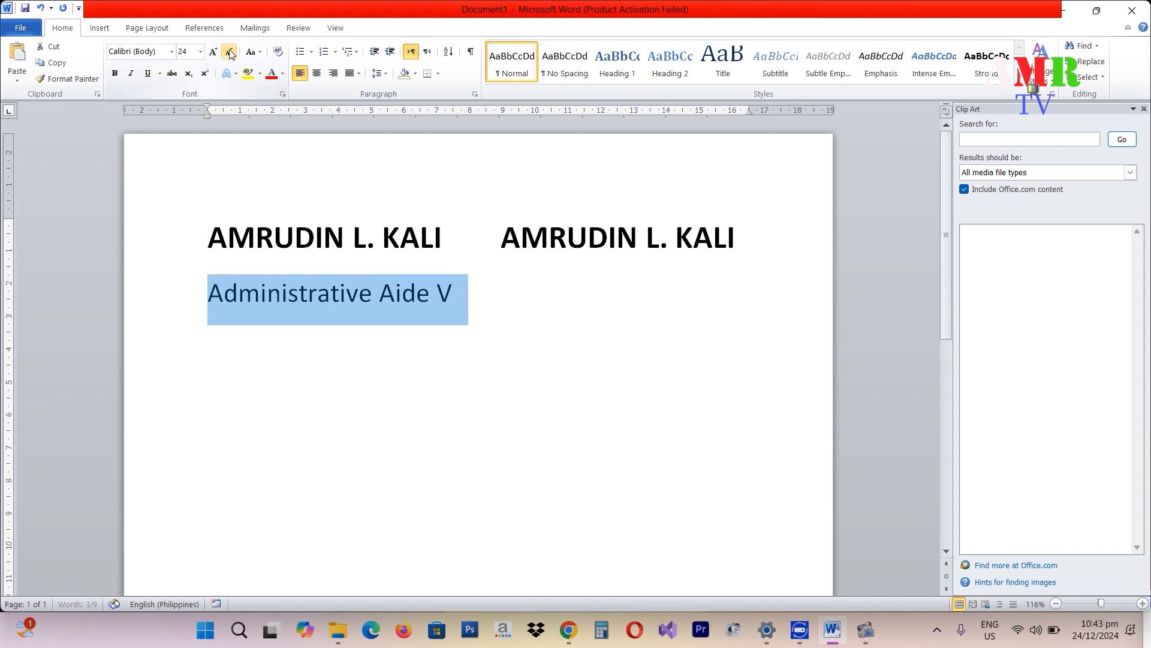
pyautogui.click(229, 52)
pyautogui.click(229, 52)
pyautogui.click(365, 330)
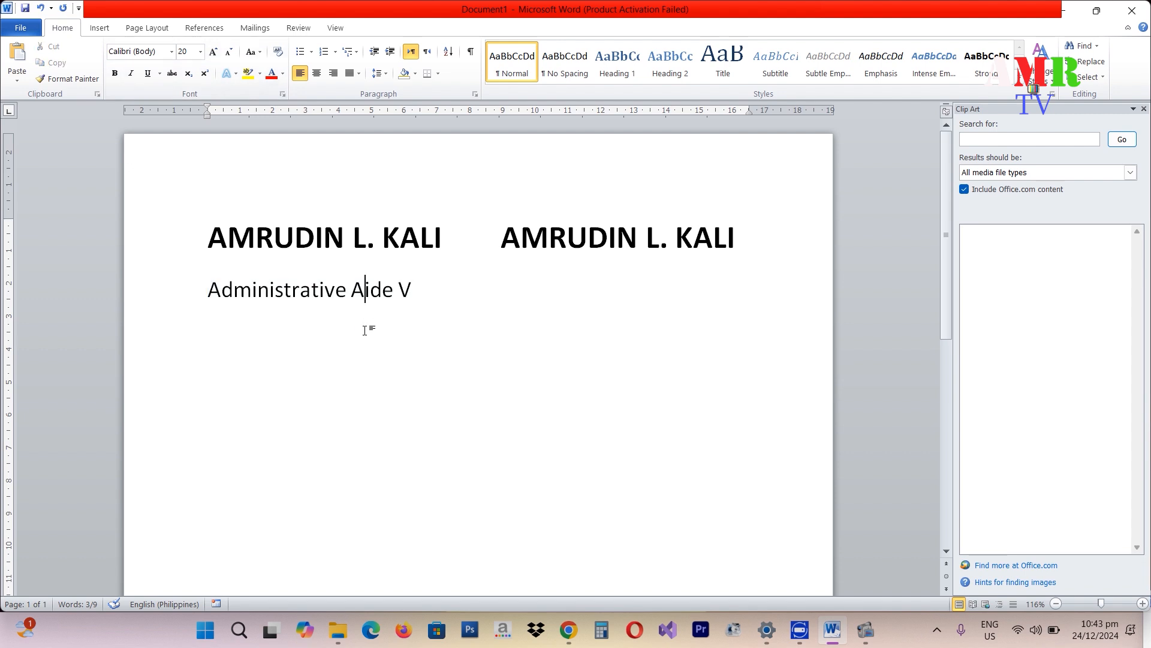
# - Type a second 'Administrative Aide V' title under the second name
pyautogui.click(519, 286)
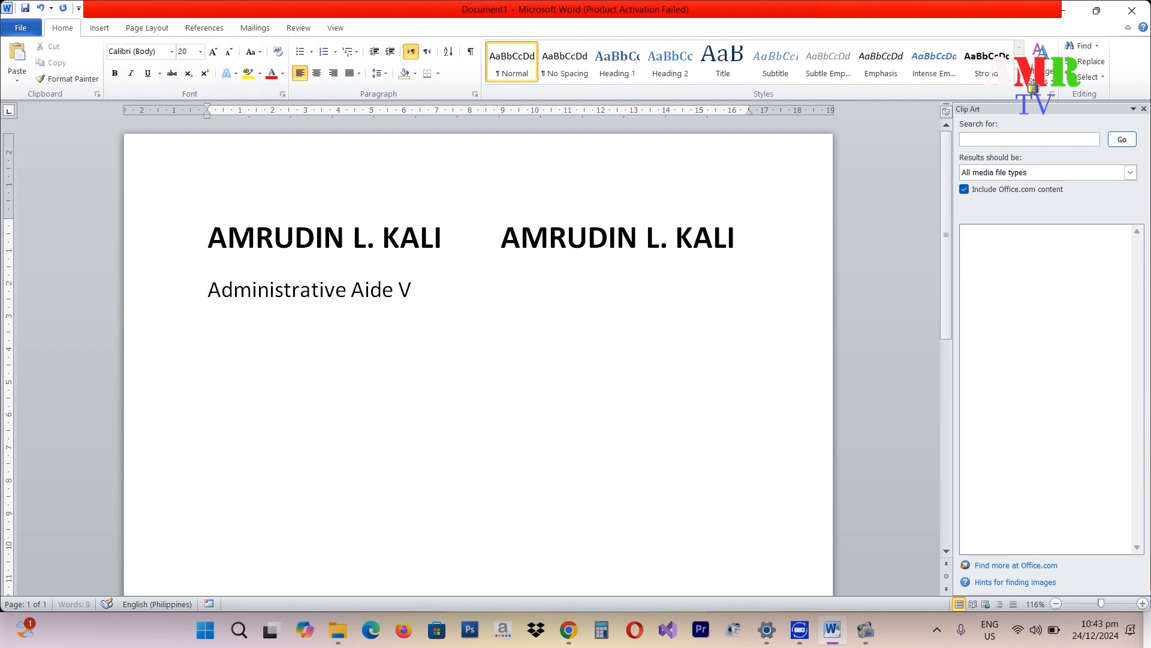
pyautogui.write('a')
pyautogui.press('BackSpace')
pyautogui.press('capslock')
pyautogui.write('A')
pyautogui.press('capslock')
pyautogui.write('dmin')
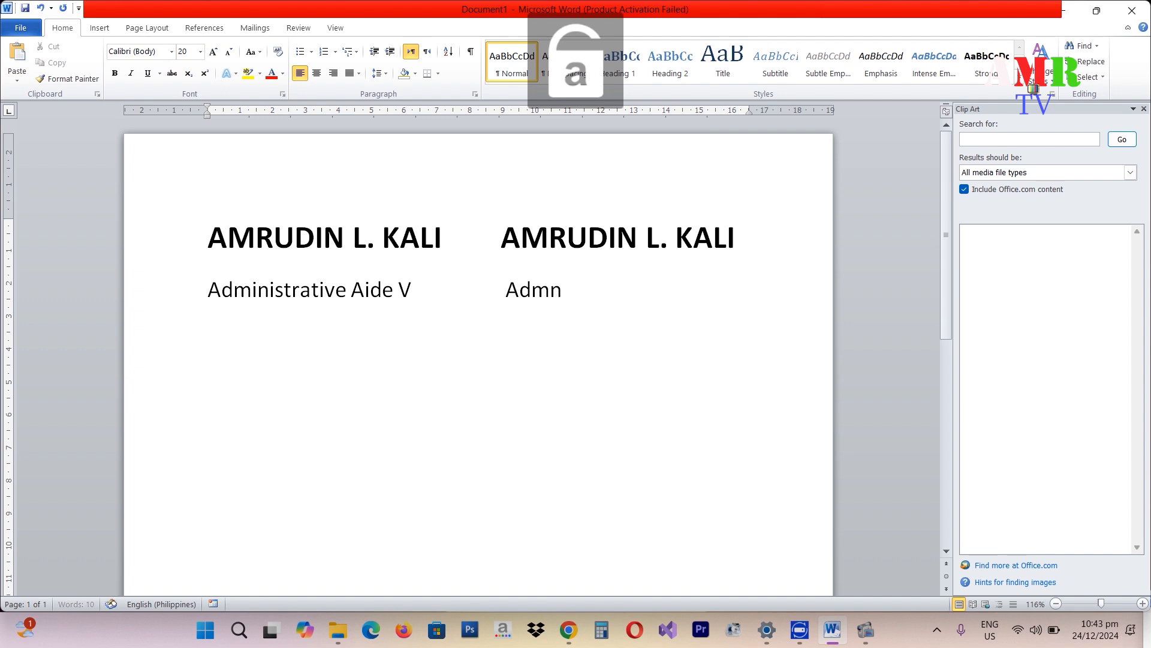
pyautogui.press('BackSpace')
pyautogui.write('inistrative')
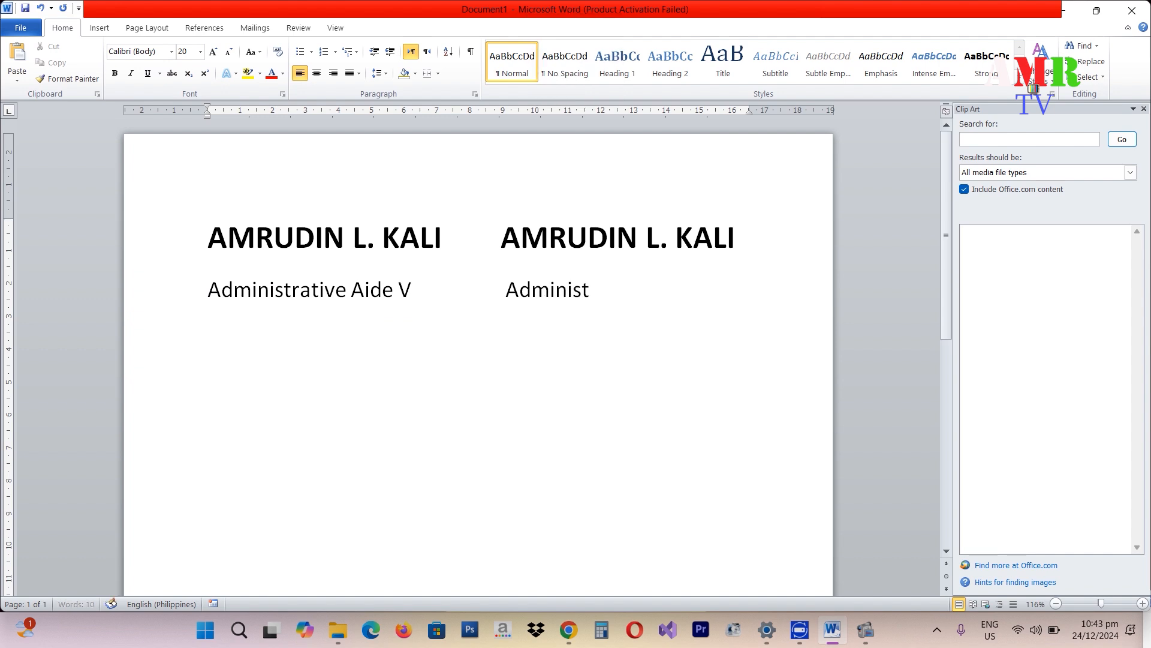
pyautogui.press('capslock')
pyautogui.write('A')
pyautogui.press('capslock')
pyautogui.write('ide')
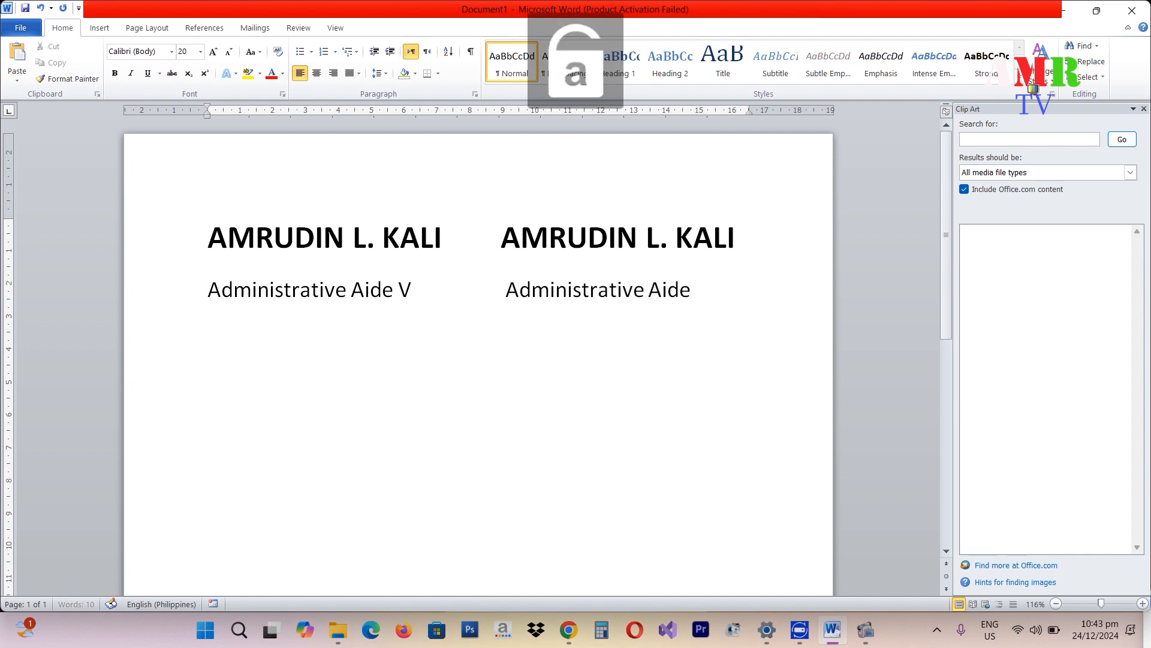
pyautogui.press('capslock')
pyautogui.write('V')
pyautogui.press('capslock')
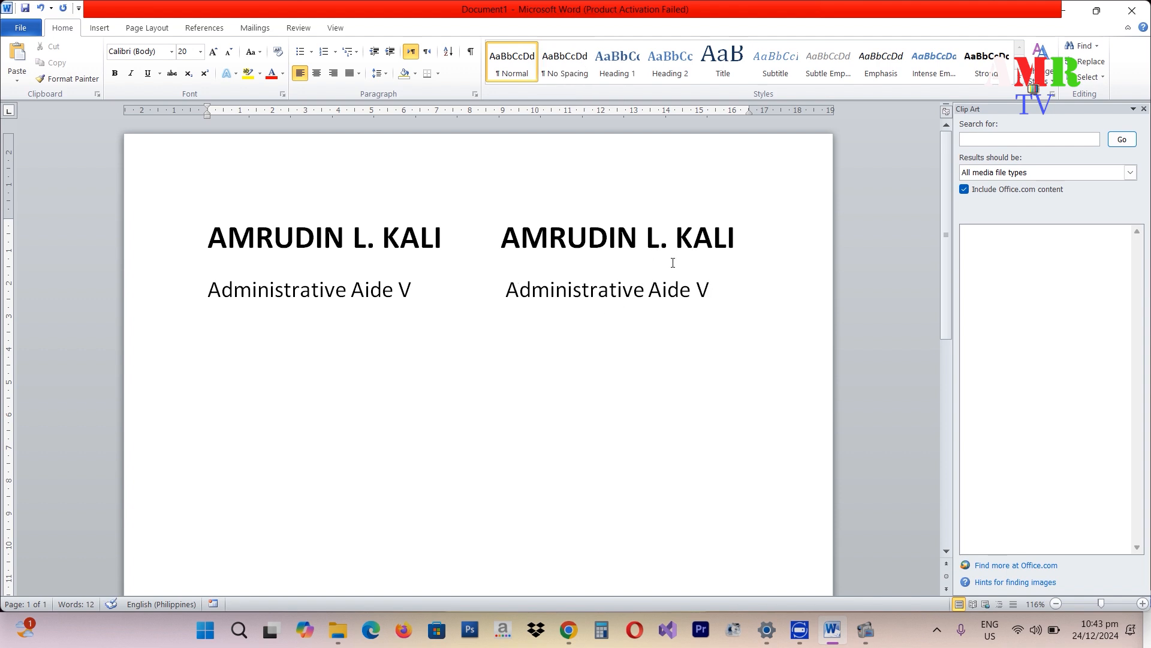
# - Rejoin the titles to the names line, then break them back onto their own line
pyautogui.click(640, 266)
pyautogui.click(707, 291)
pyautogui.tripleClick(706, 291)
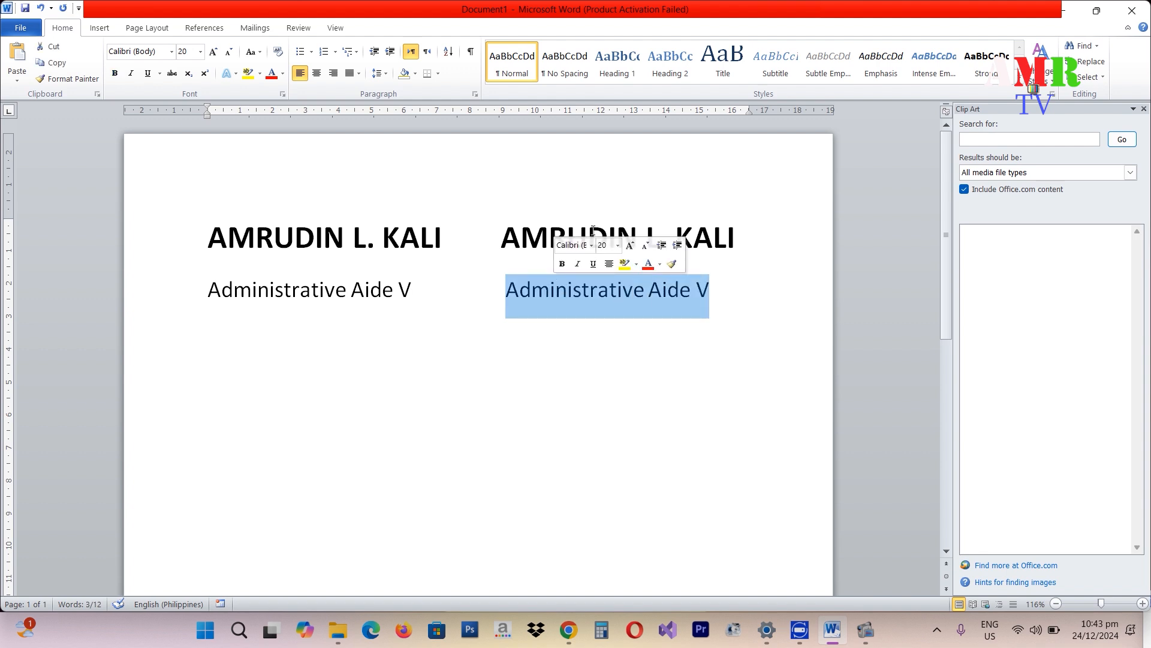
pyautogui.click(759, 234)
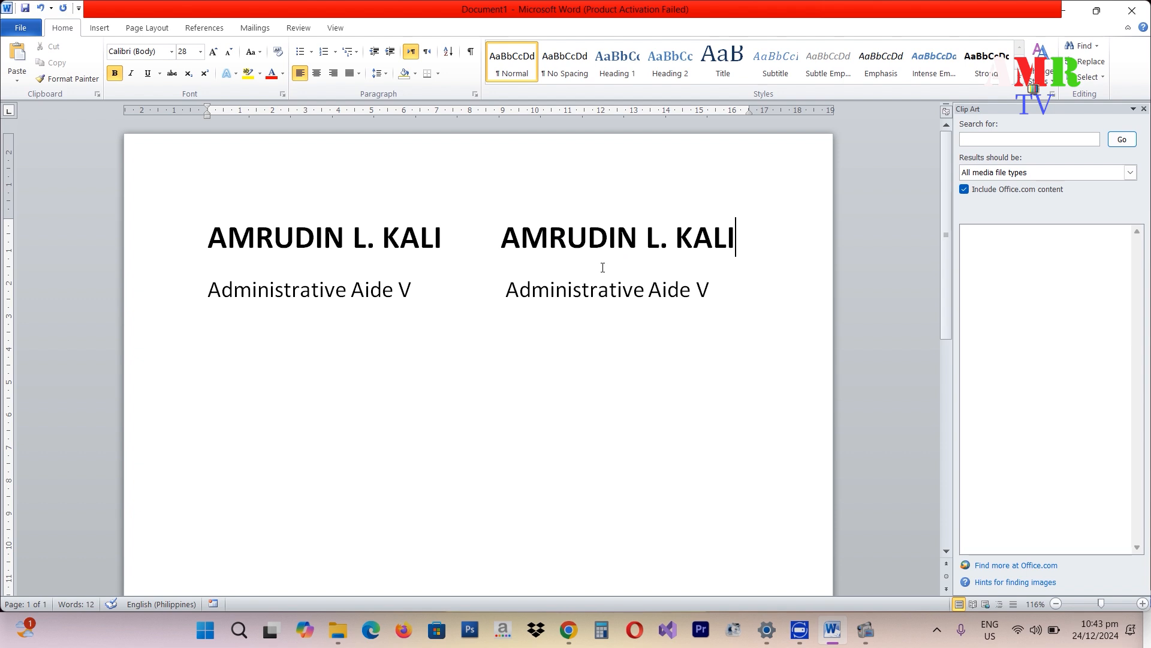
pyautogui.click(210, 292)
pyautogui.press('BackSpace')
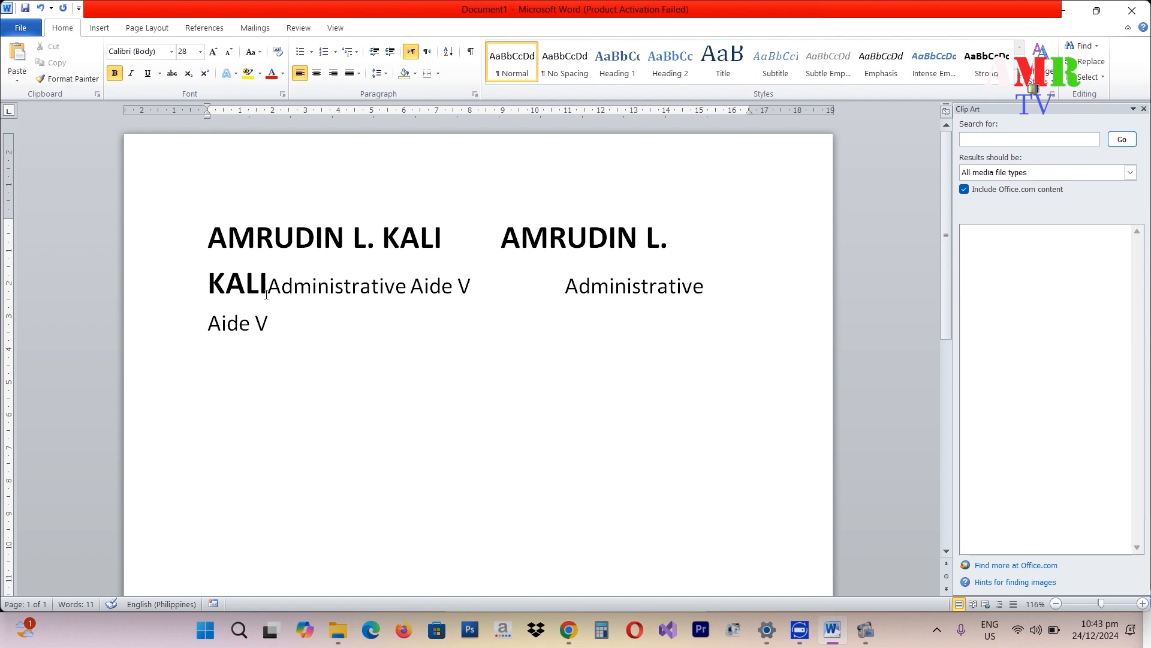
pyautogui.press('Return')
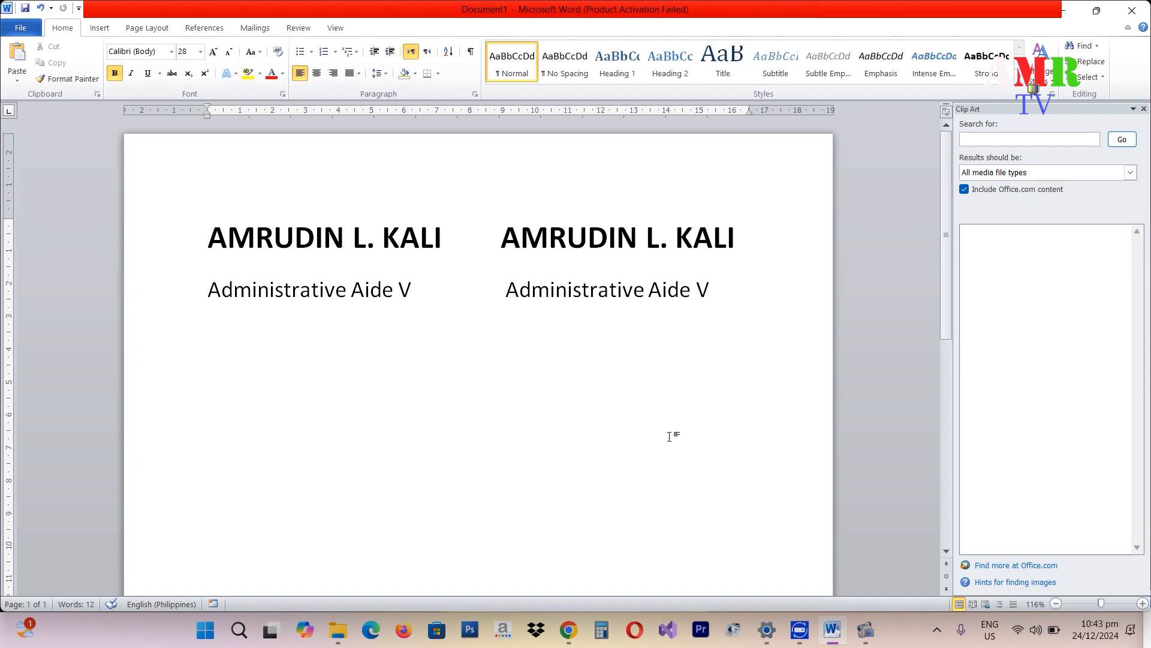
# - Zoom the page to 186 percent and select both the name and title lines
pyautogui.click(421, 285)
pyautogui.press('Up')
pyautogui.click(352, 268)
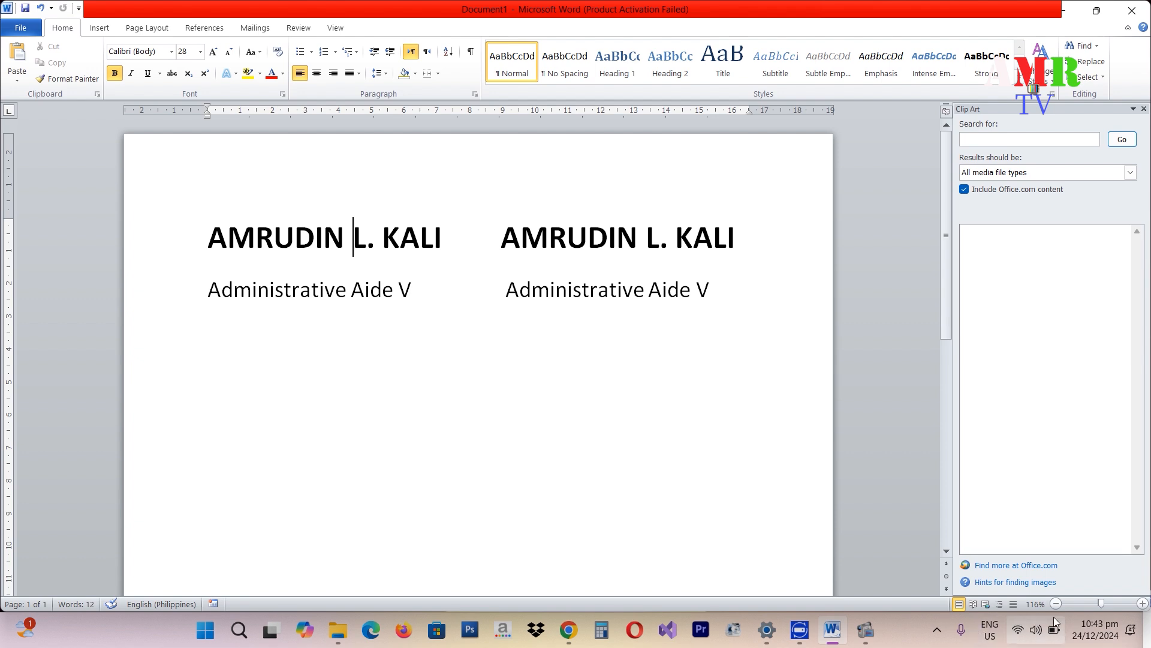
pyautogui.click(1107, 602)
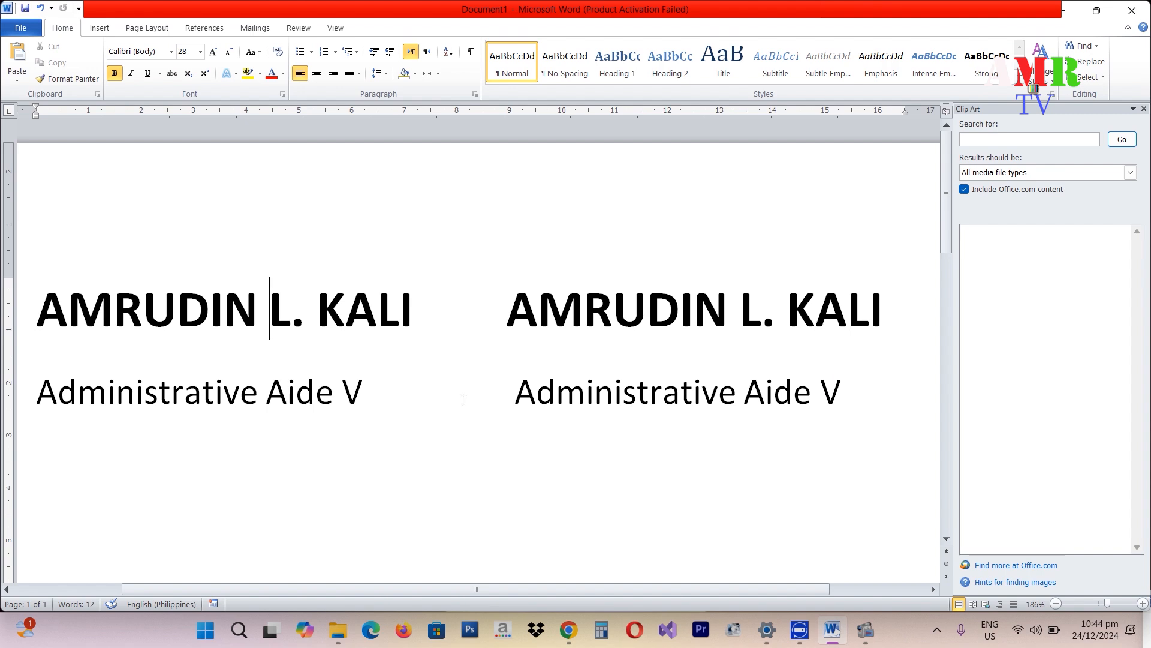
pyautogui.click(375, 398)
pyautogui.moveTo(363, 396); pyautogui.dragTo(282, 354)
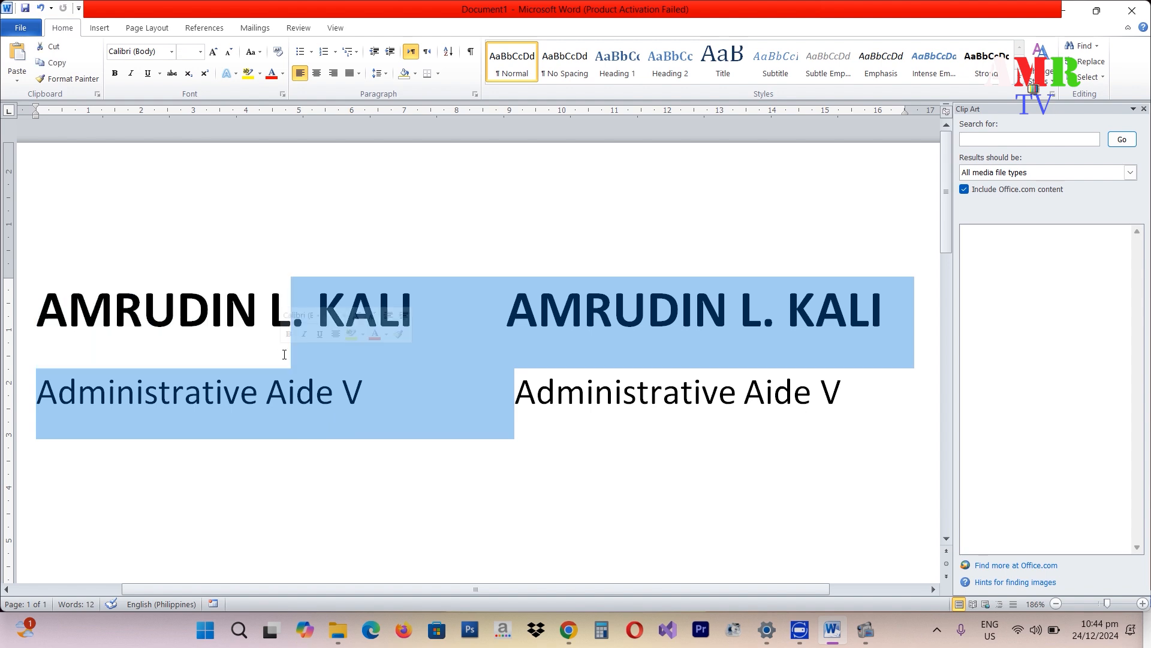
pyautogui.click(679, 466)
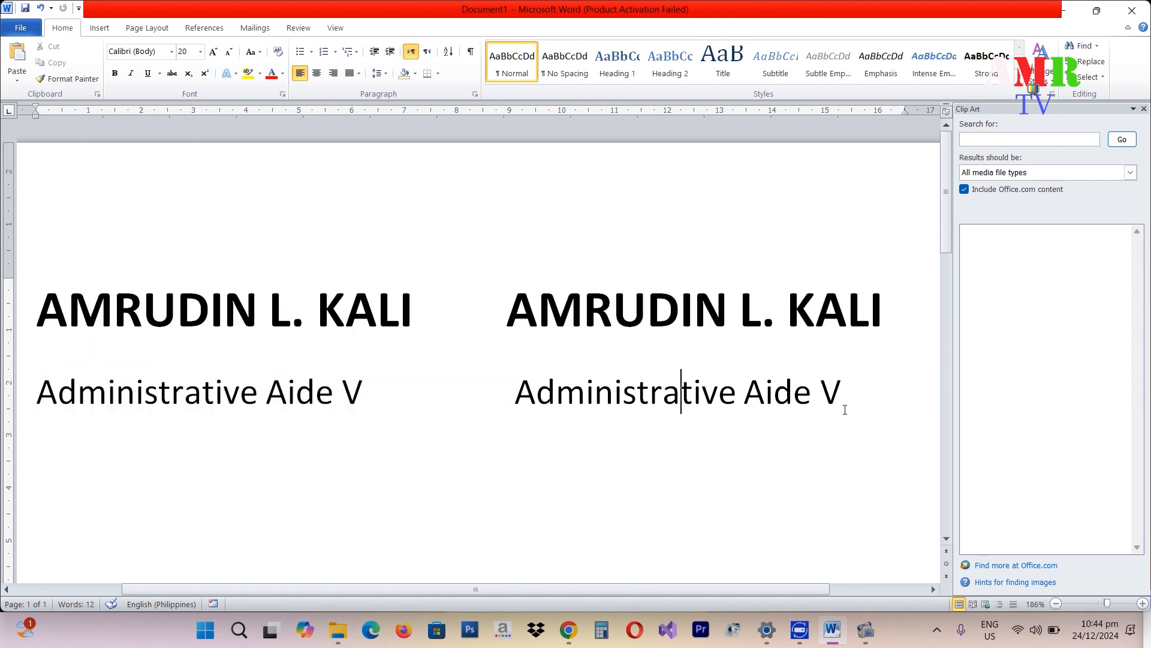
pyautogui.moveTo(843, 393); pyautogui.dragTo(169, 316)
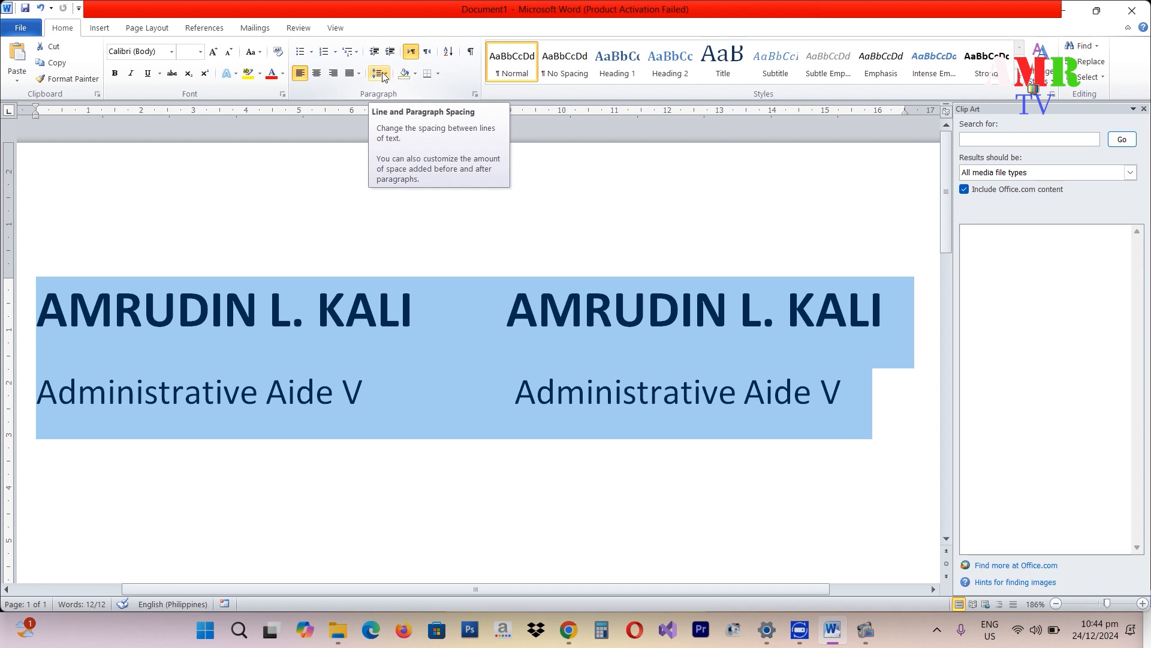
# - Show the 1.0–3.0 line-spacing choices for the selected lines, with 1.15 ticked
pyautogui.click(383, 76)
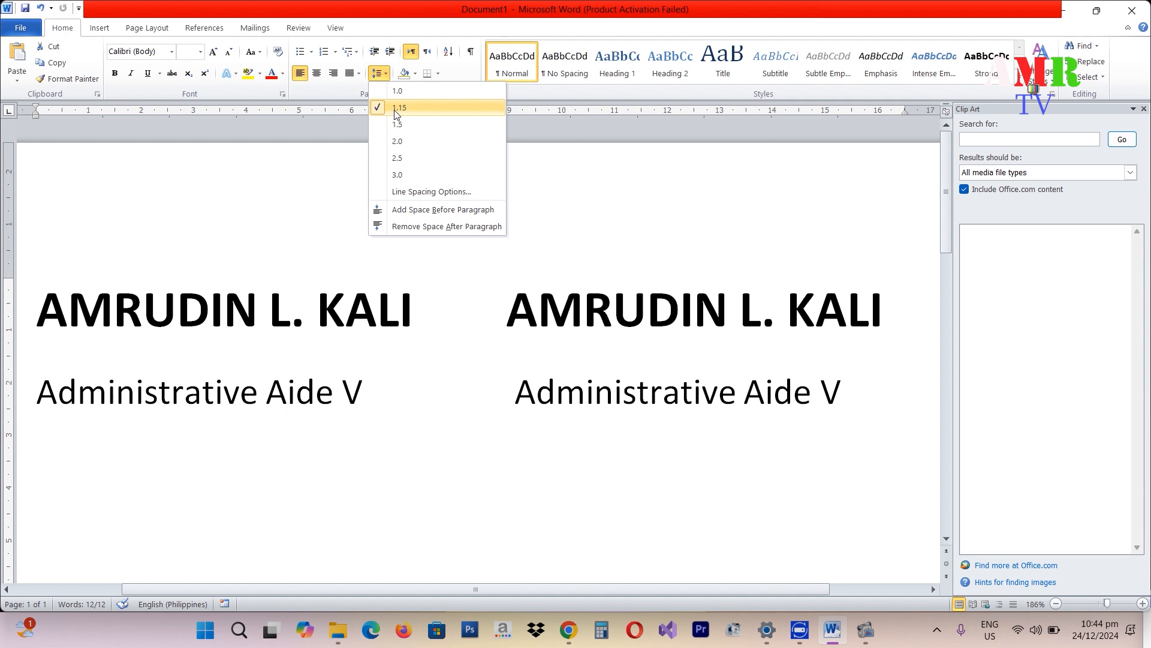
# - Set Spacing After to 0 pt for the selected signature lines in the Paragraph dialog
pyautogui.click(406, 192)
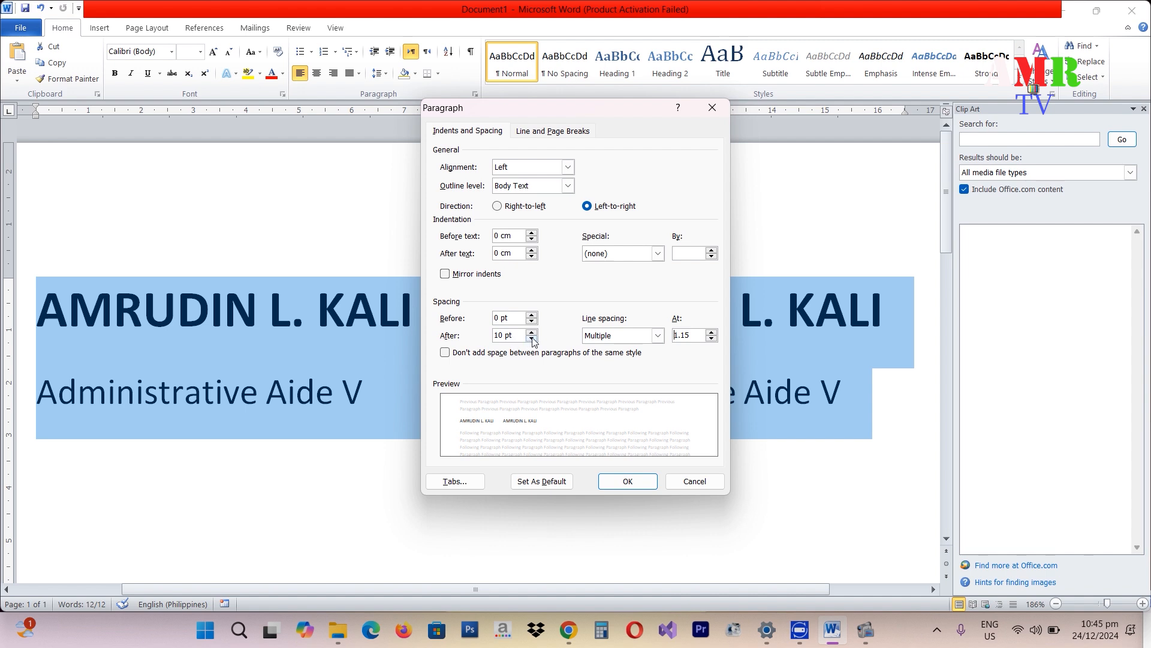
pyautogui.click(531, 338)
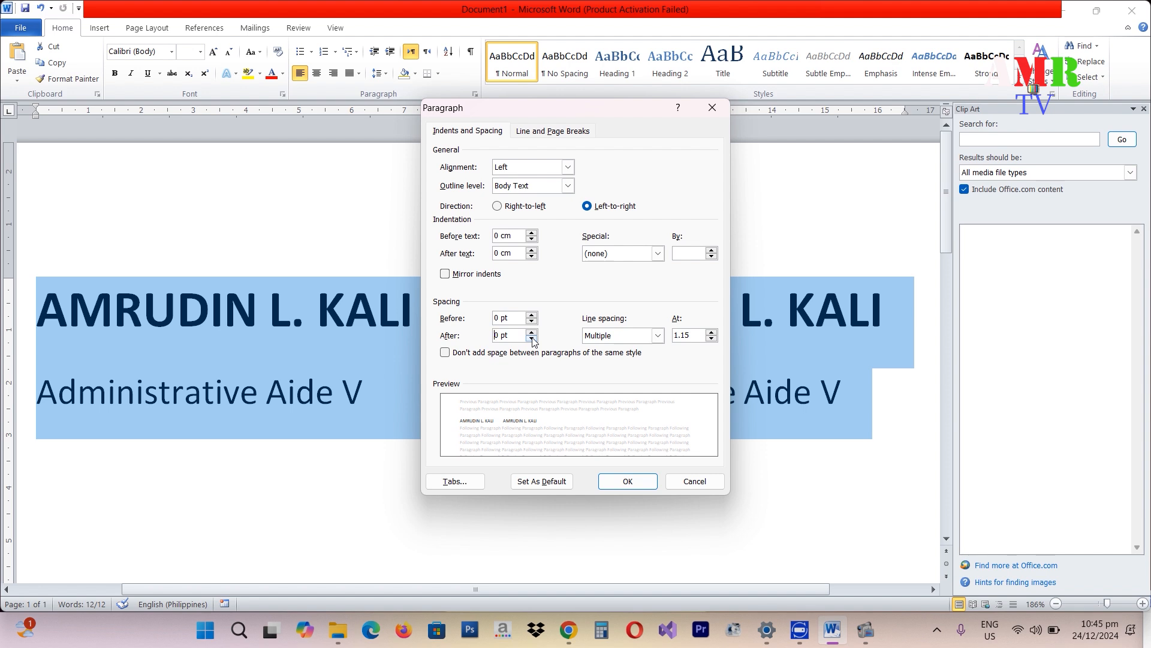
pyautogui.click(626, 482)
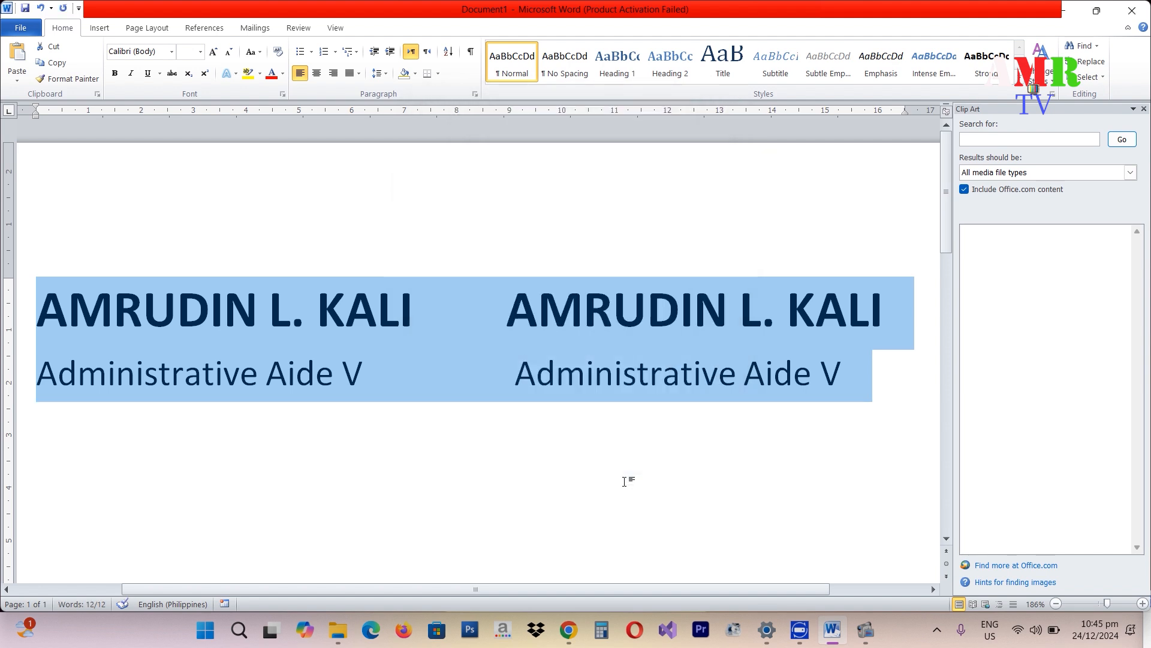
pyautogui.click(624, 481)
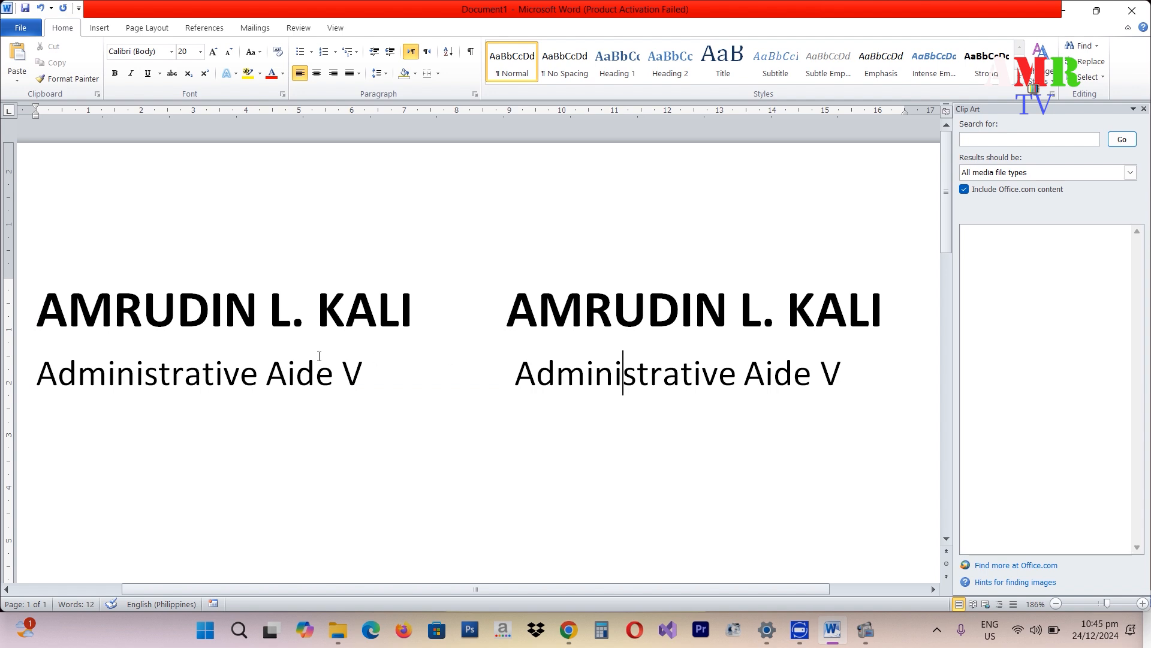
pyautogui.click(334, 398)
pyautogui.doubleClick(334, 430)
pyautogui.hotkey('ctrl', 'z')
pyautogui.moveTo(842, 375); pyautogui.dragTo(42, 326)
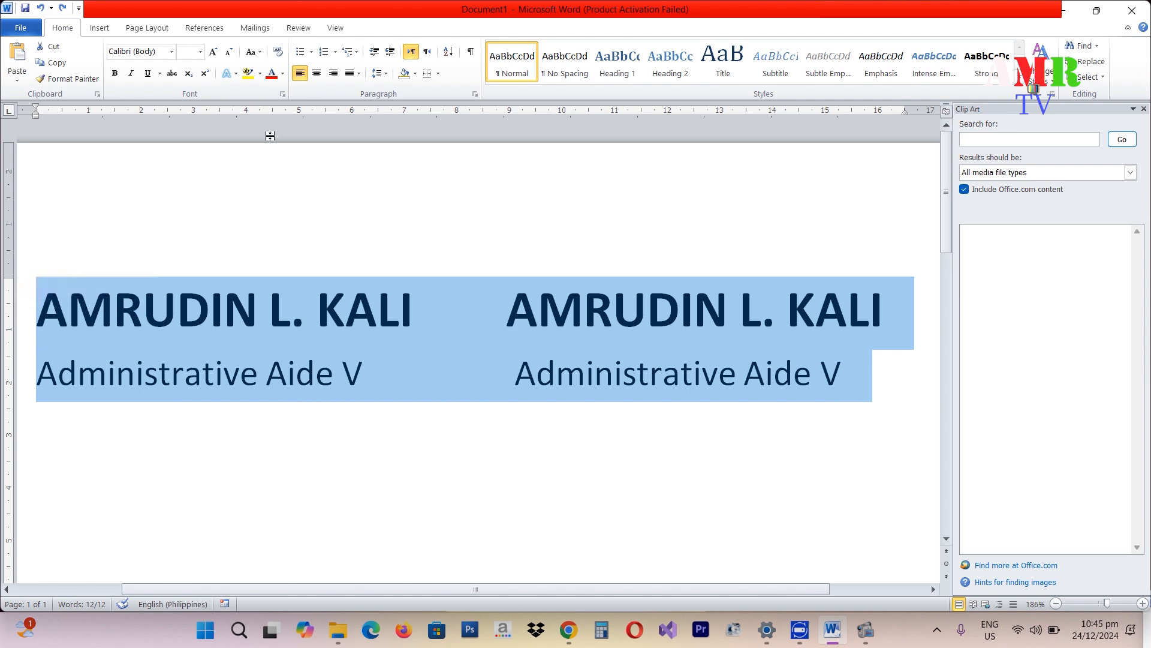
pyautogui.click(382, 73)
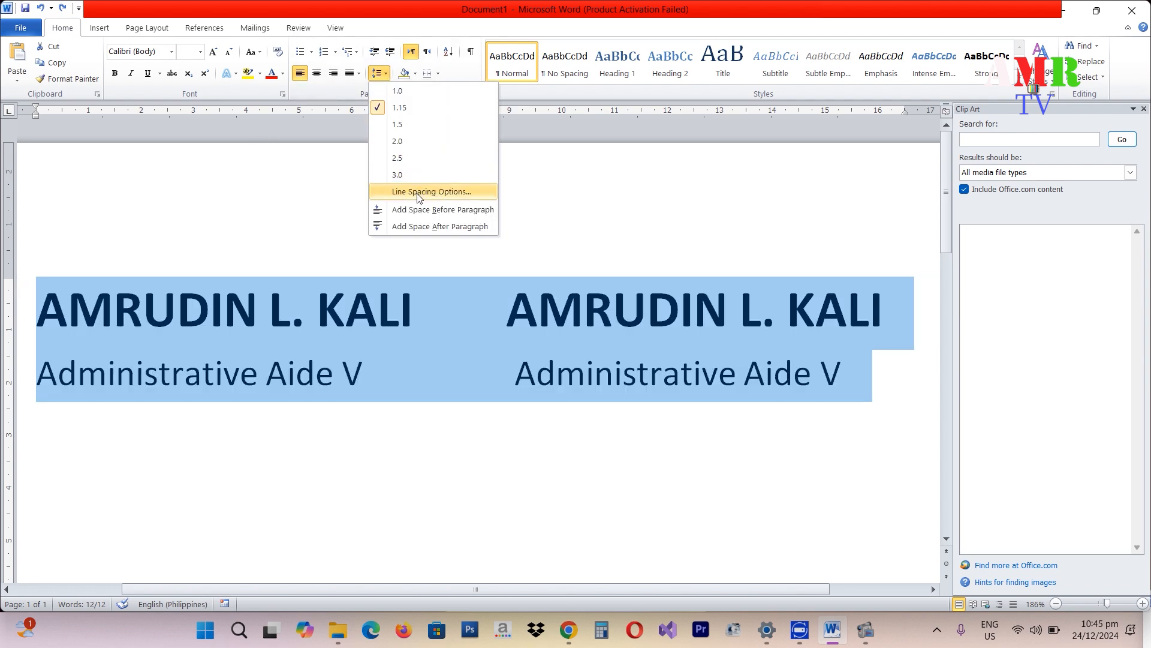
pyautogui.click(418, 194)
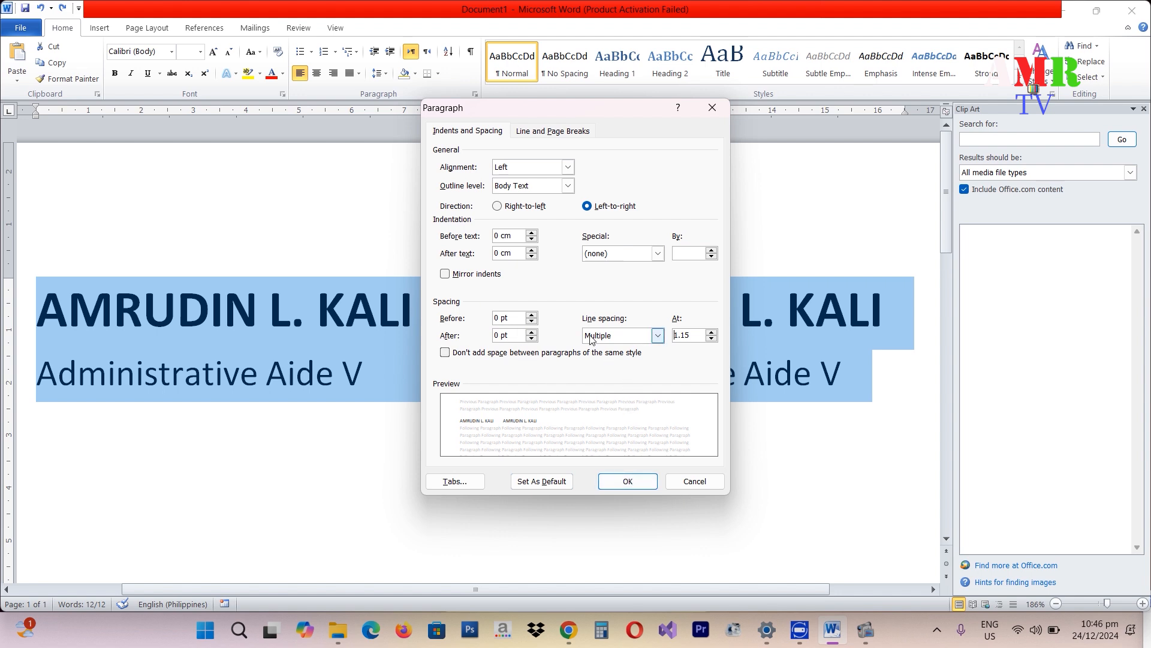
pyautogui.click(629, 482)
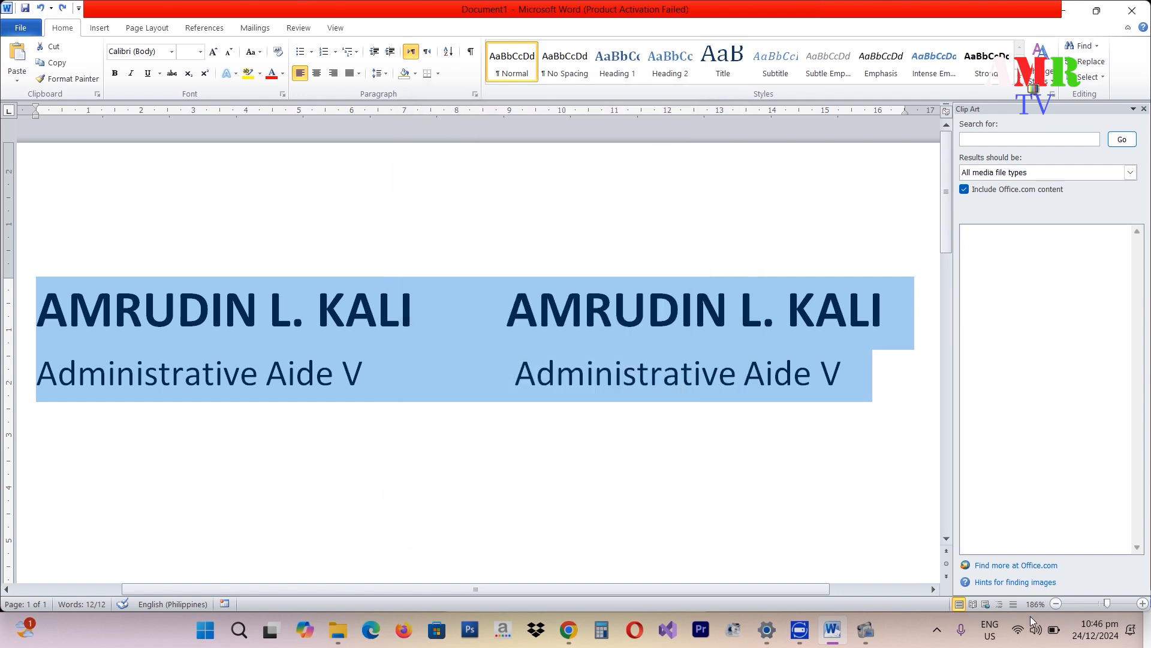
pyautogui.click(1090, 604)
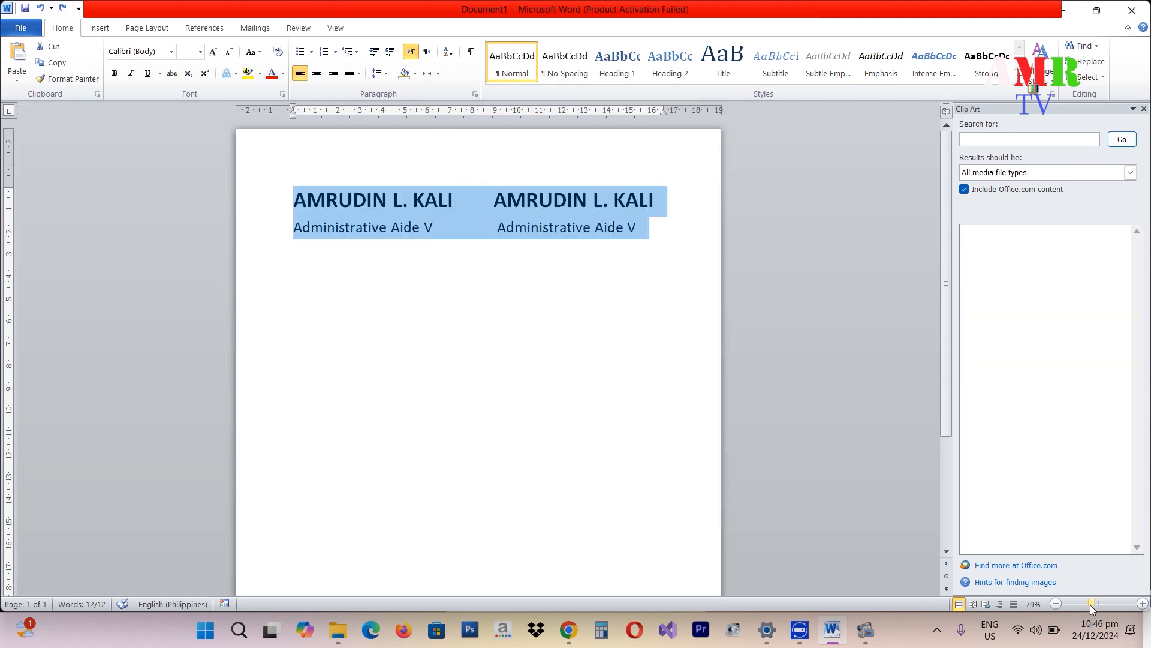
pyautogui.click(612, 244)
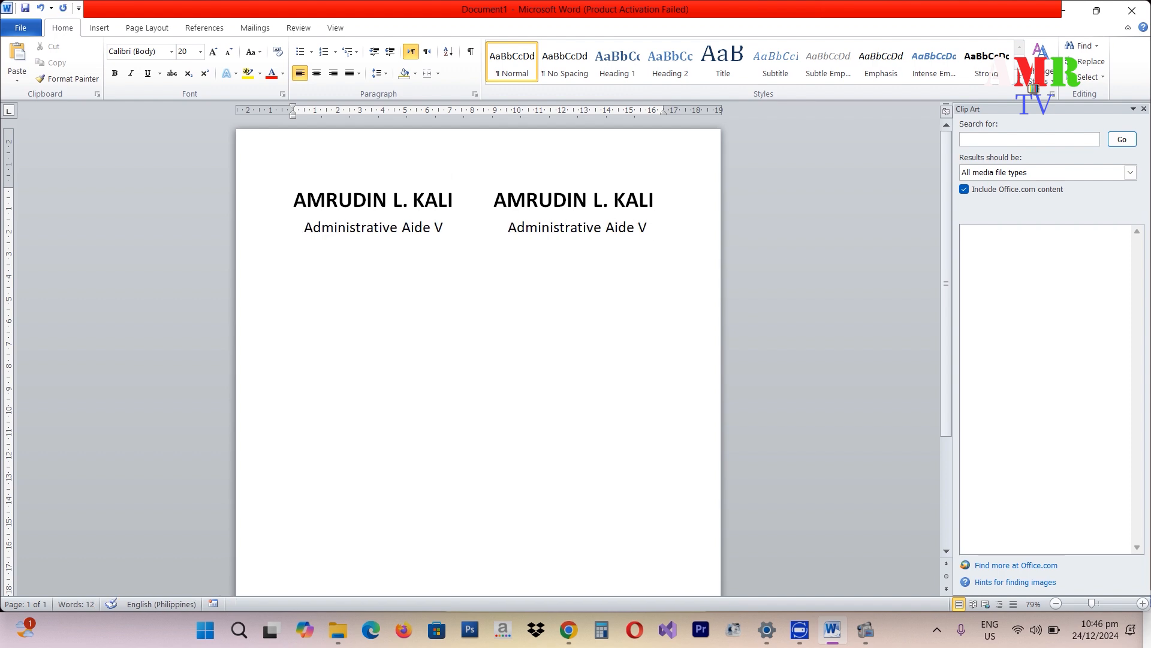
pyautogui.hotkey('ctrl', 's')
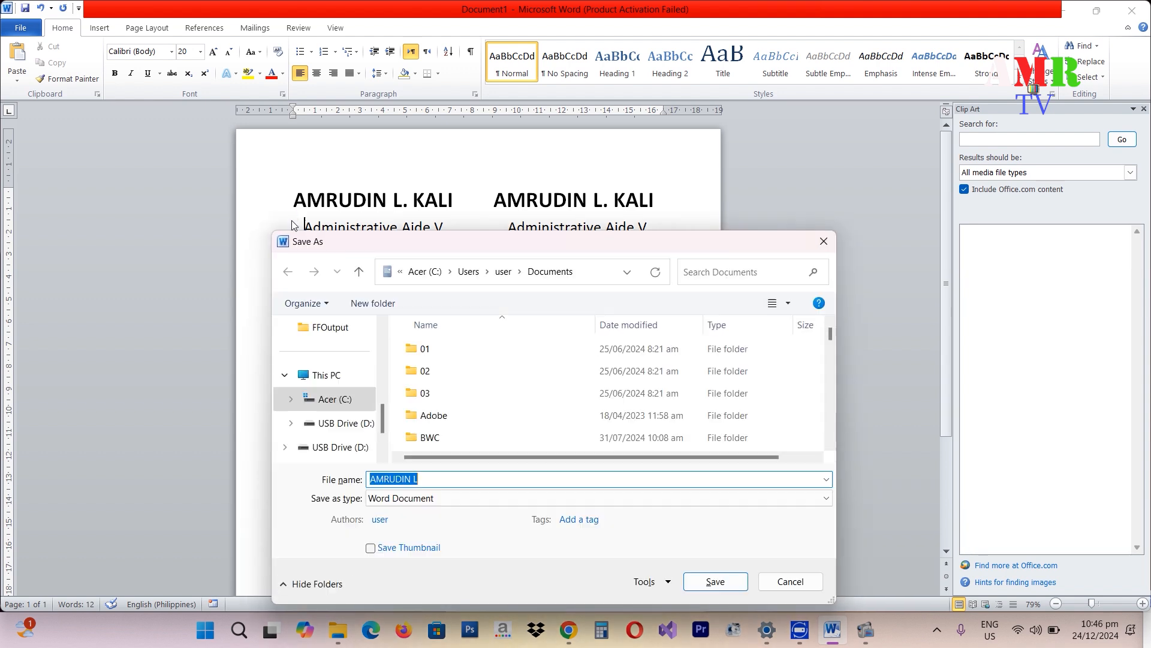
pyautogui.click(826, 243)
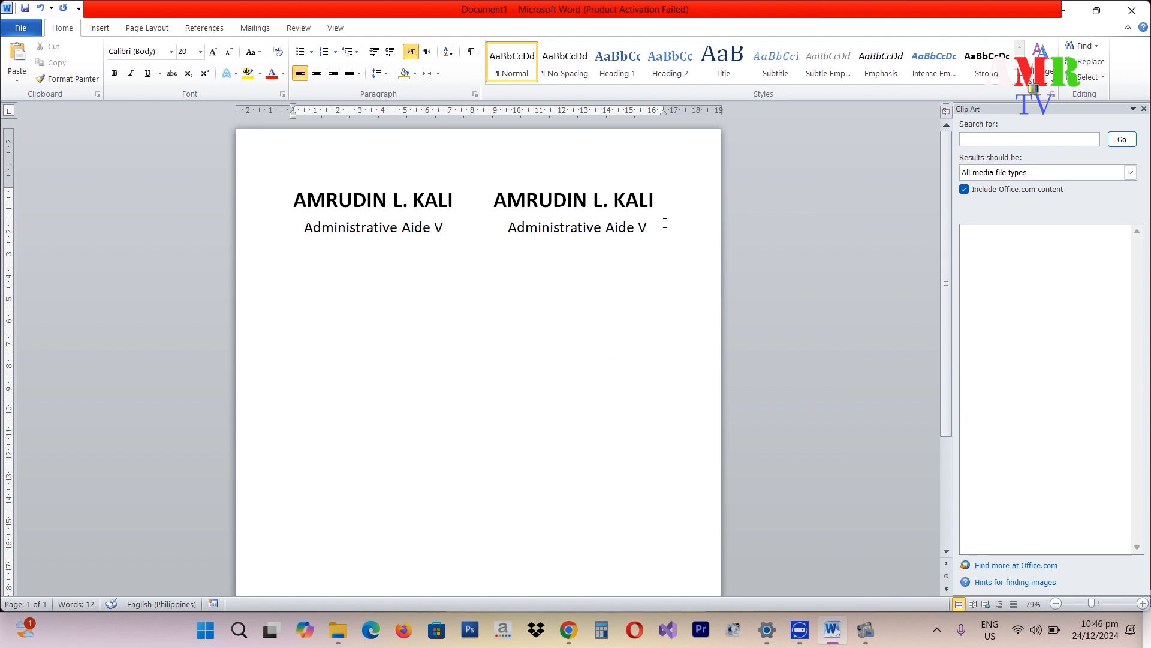
pyautogui.click(379, 75)
# - Dismiss the line-spacing menu and undo the last six formatting changes
pyautogui.click(379, 74)
pyautogui.click(637, 277)
pyautogui.click(638, 251)
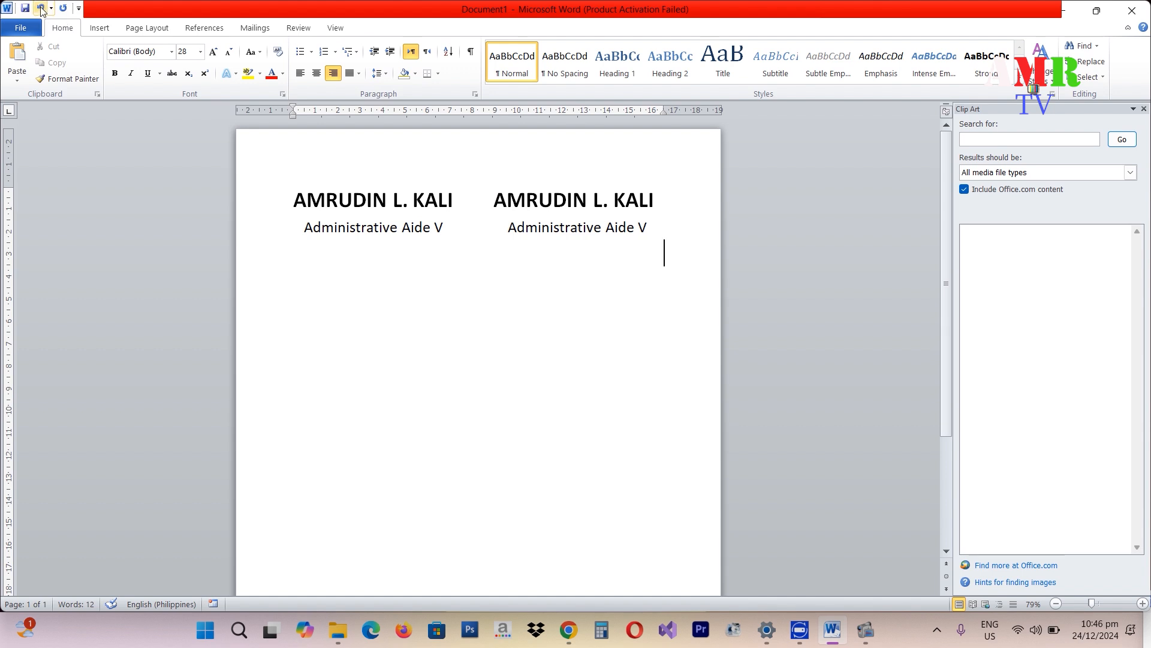
pyautogui.click(41, 9)
pyautogui.click(41, 9)
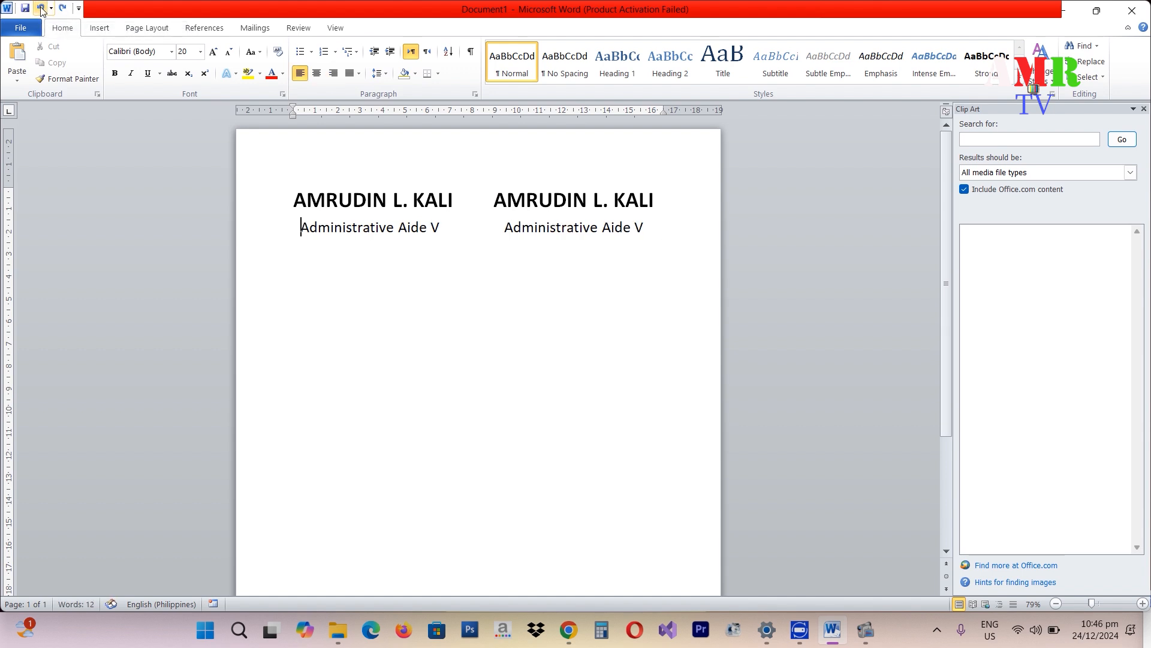
pyautogui.click(41, 8)
pyautogui.click(42, 9)
pyautogui.click(42, 8)
pyautogui.click(41, 9)
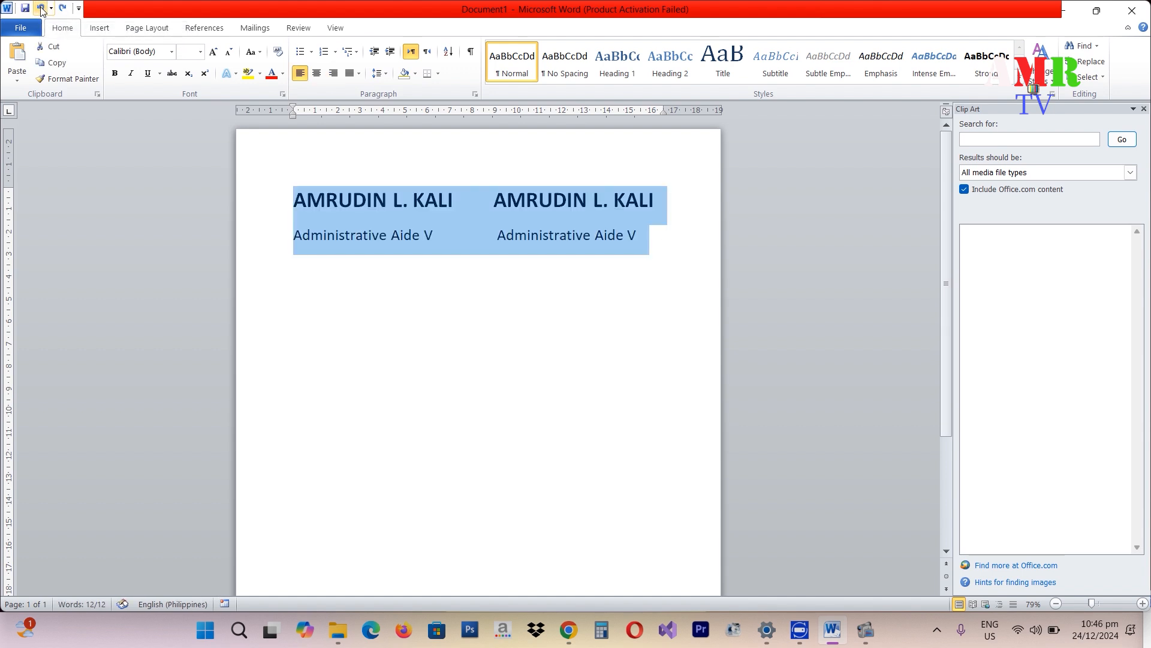
# - Rejoin the left title onto the name line and split it back below
pyautogui.click(400, 249)
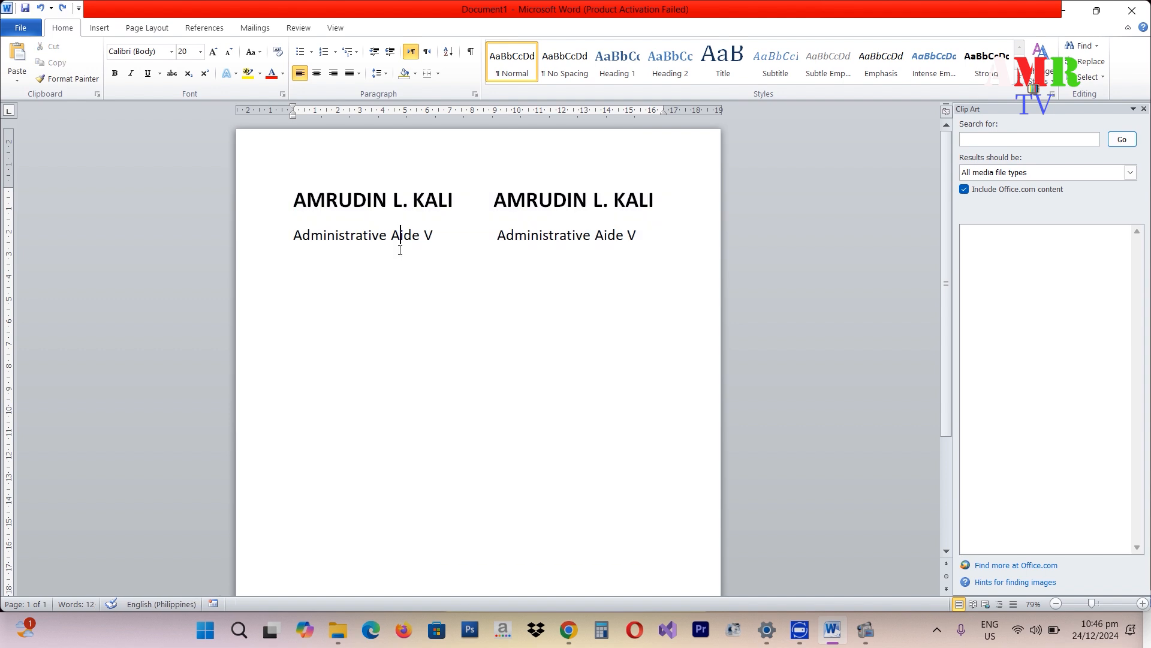
pyautogui.press('BackSpace')
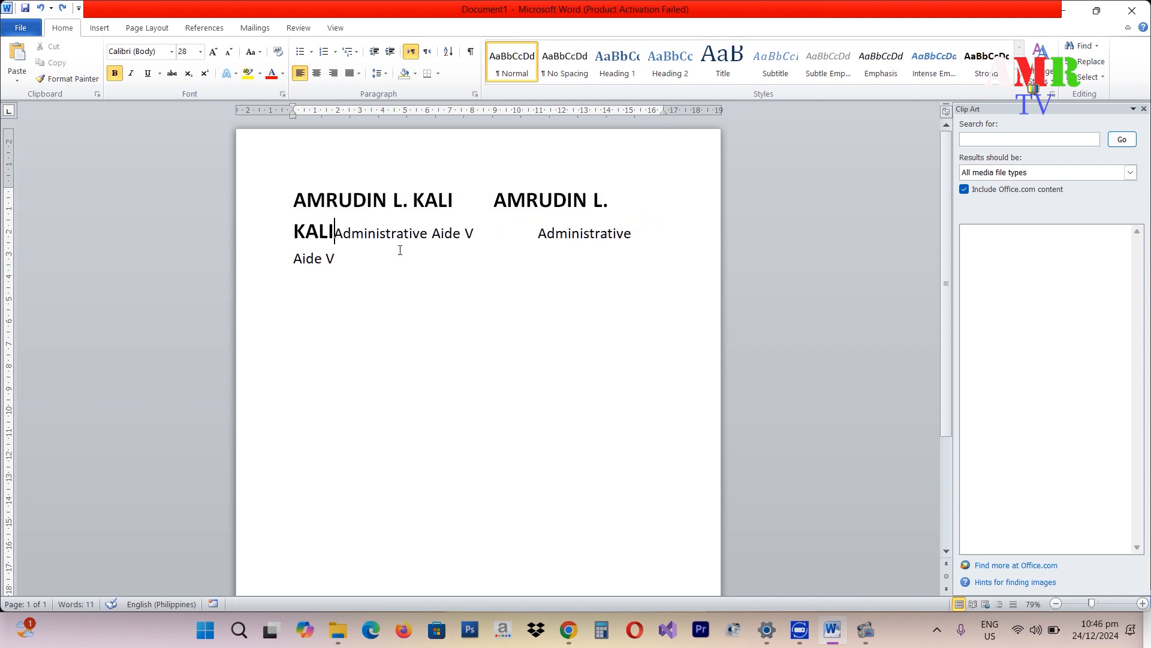
pyautogui.press('Return')
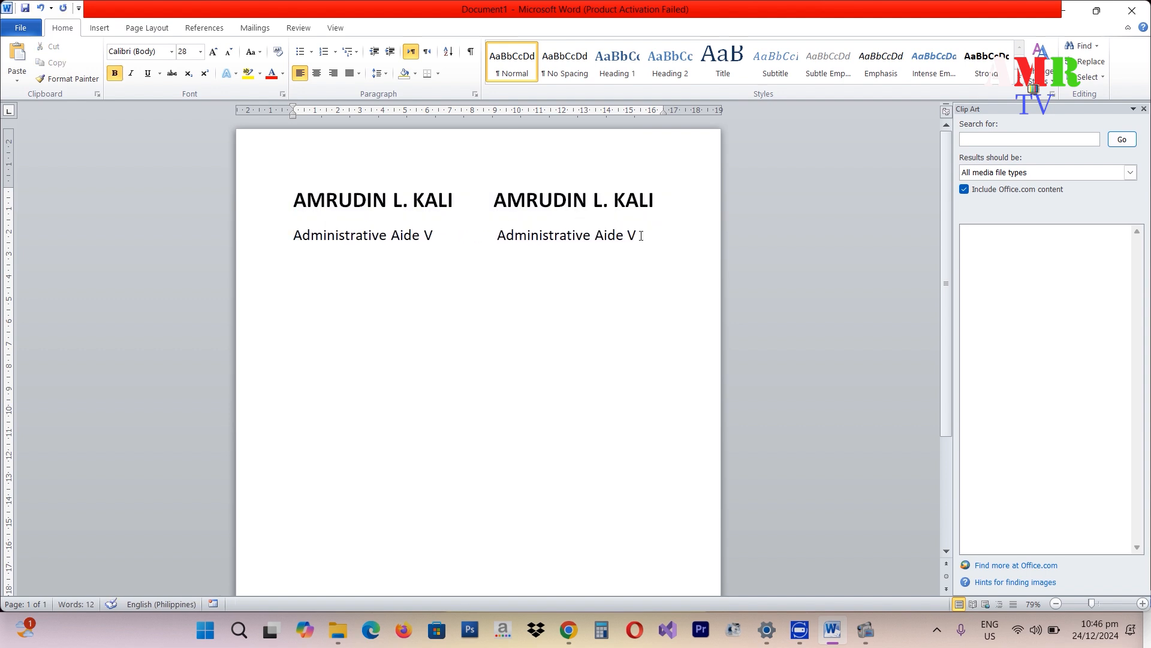
# - Enable 'Don't add space between paragraphs of the same style' for both signature lines
pyautogui.moveTo(641, 236); pyautogui.dragTo(293, 198)
pyautogui.click(384, 73)
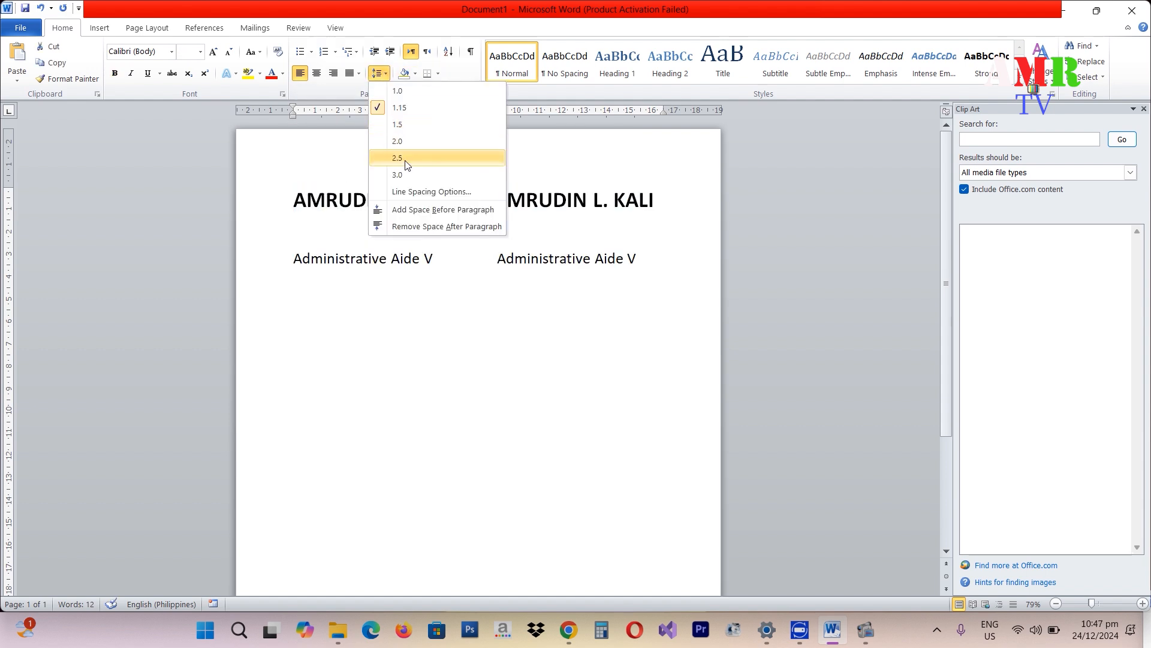
pyautogui.click(407, 192)
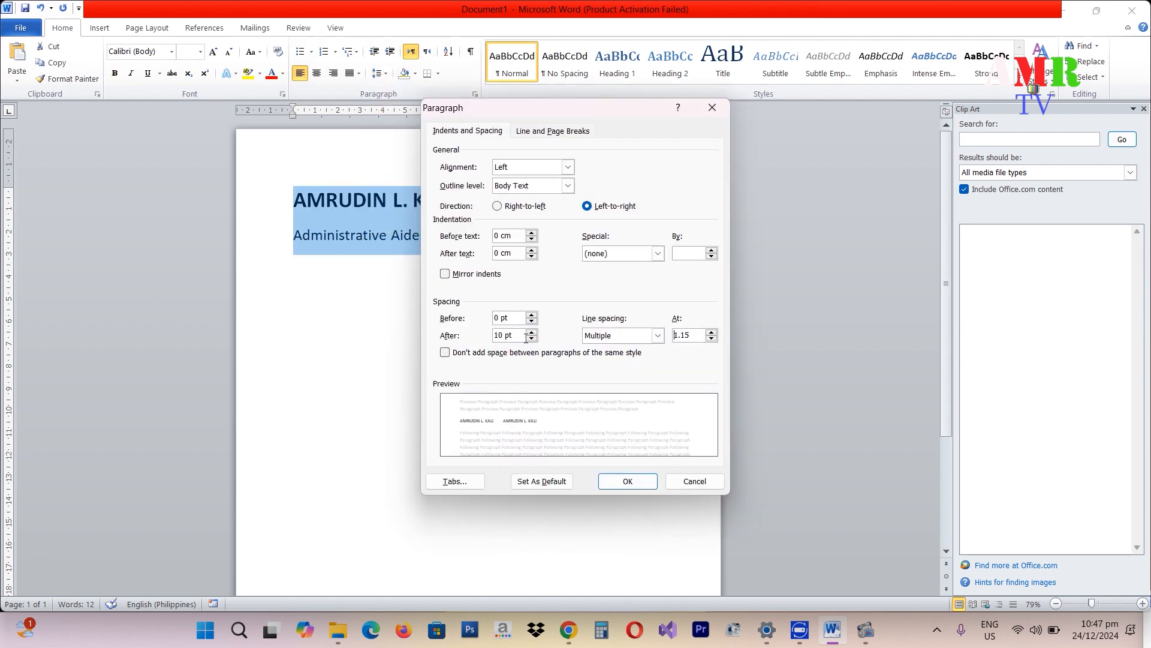
pyautogui.click(467, 353)
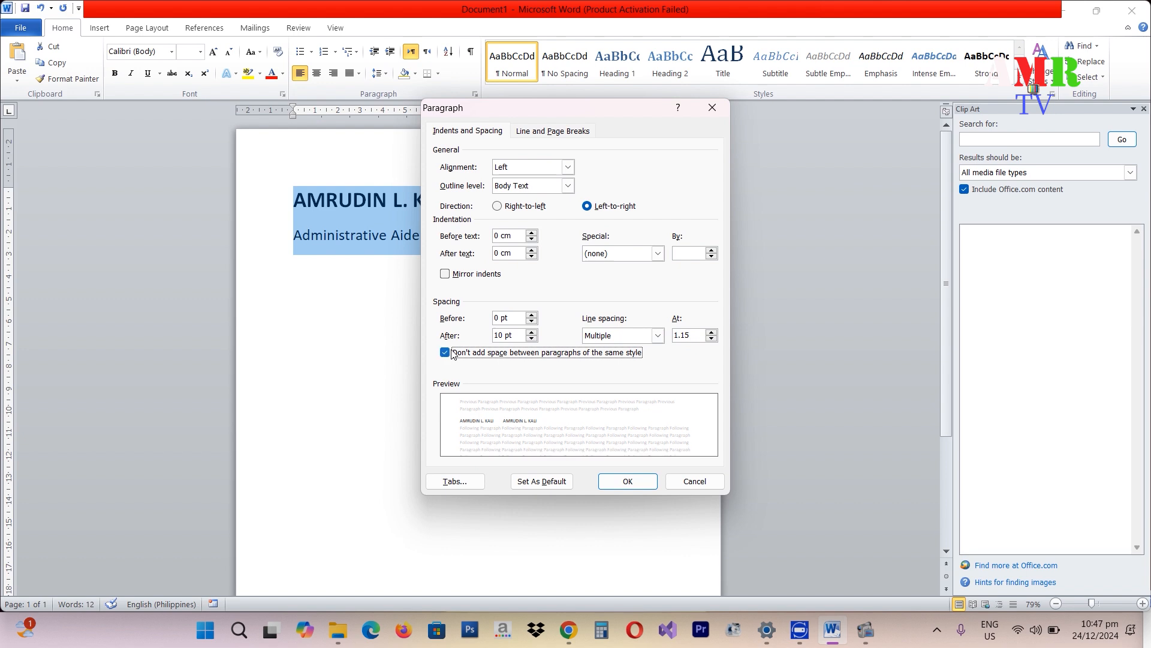
pyautogui.click(619, 484)
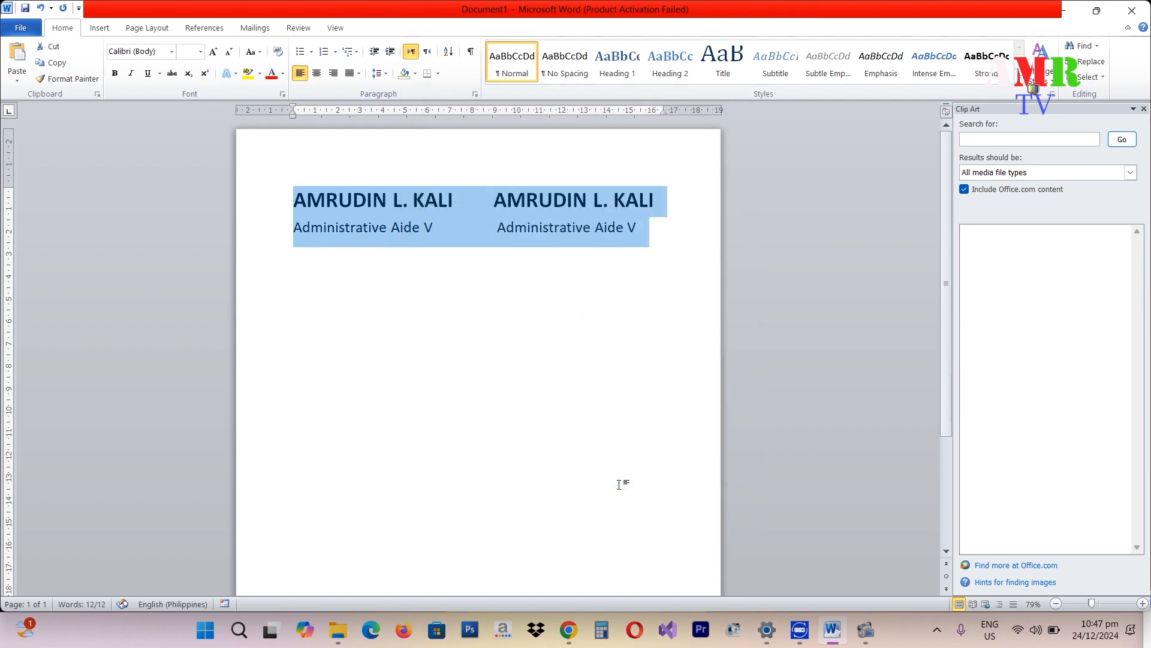
pyautogui.click(579, 362)
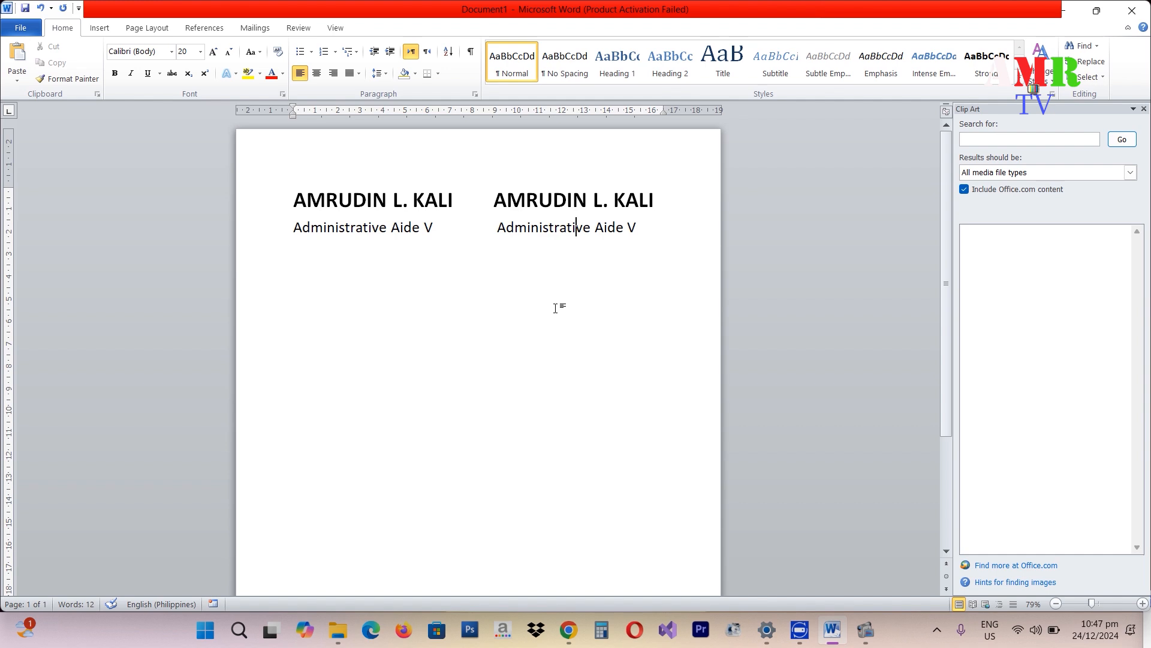
pyautogui.click(676, 385)
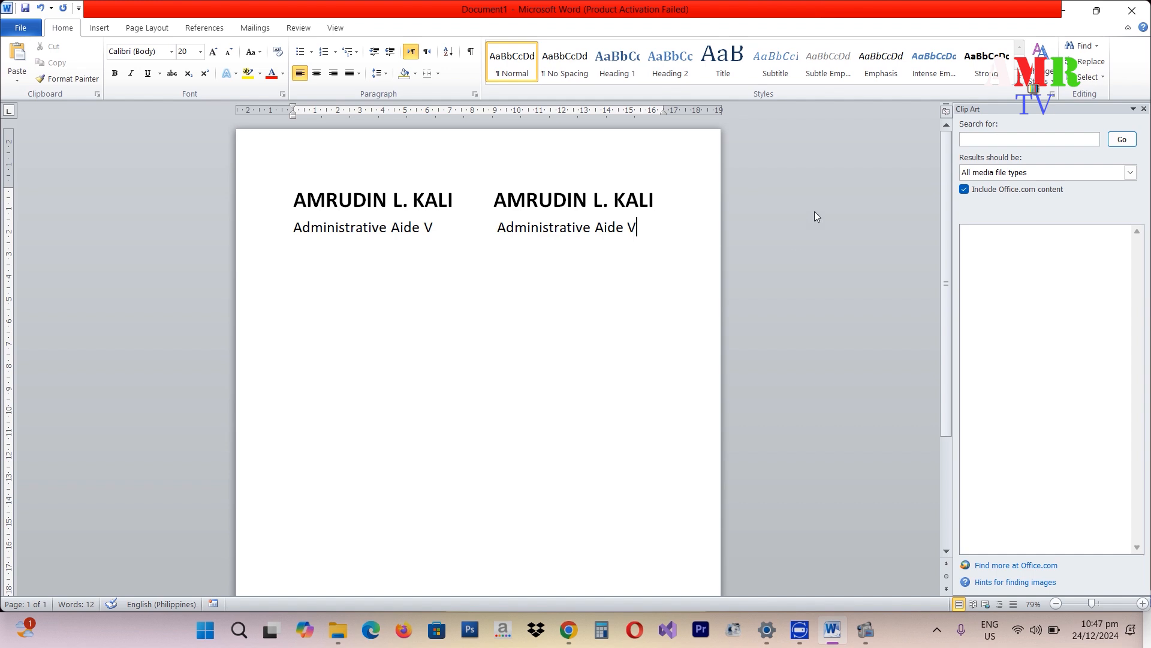